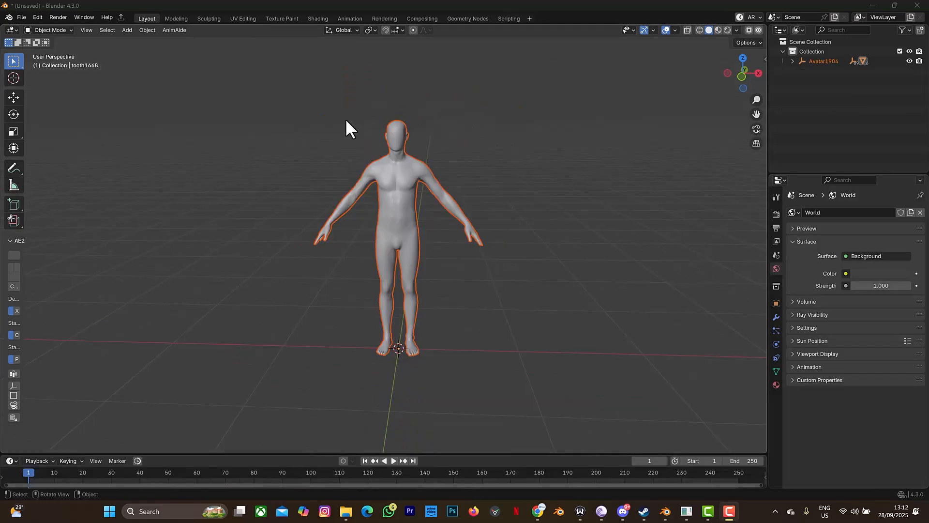
Step: Return to Blender and create a new collection named 'scene'
{"action": "left_click", "coordinate": [687, 512]}
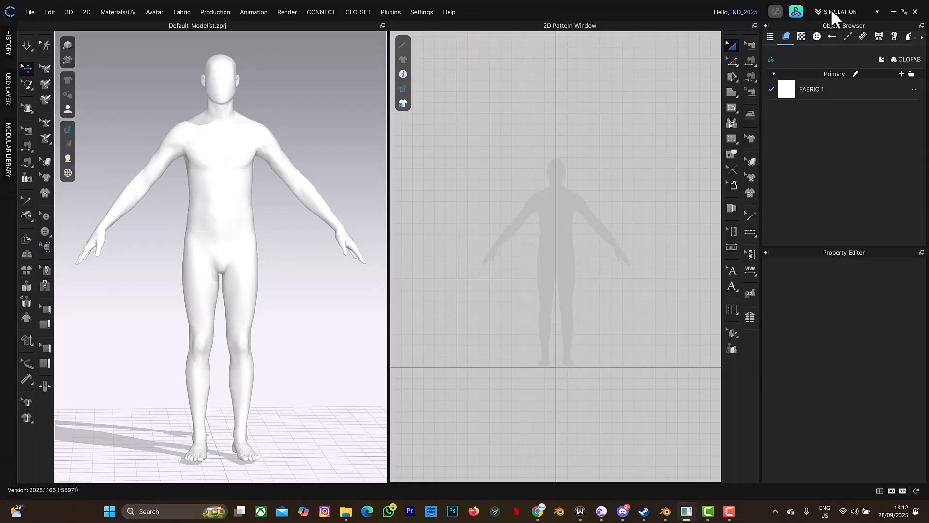
{"action": "left_click", "coordinate": [893, 12]}
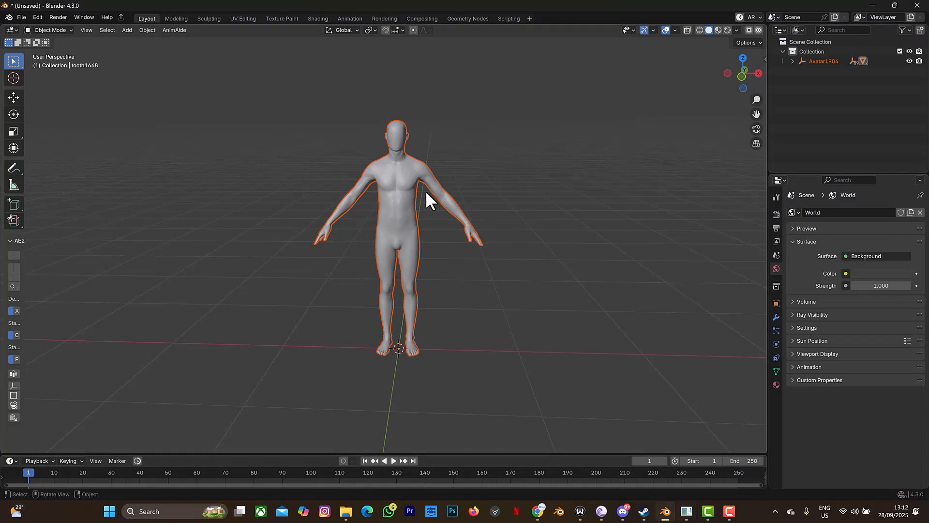
{"action": "key", "text": "shift+a"}
{"action": "right_click", "coordinate": [819, 90]}
{"action": "left_click", "coordinate": [819, 90]}
{"action": "double_click", "coordinate": [816, 70]}
{"action": "type", "text": "scene"}
{"action": "key", "text": "Return"}
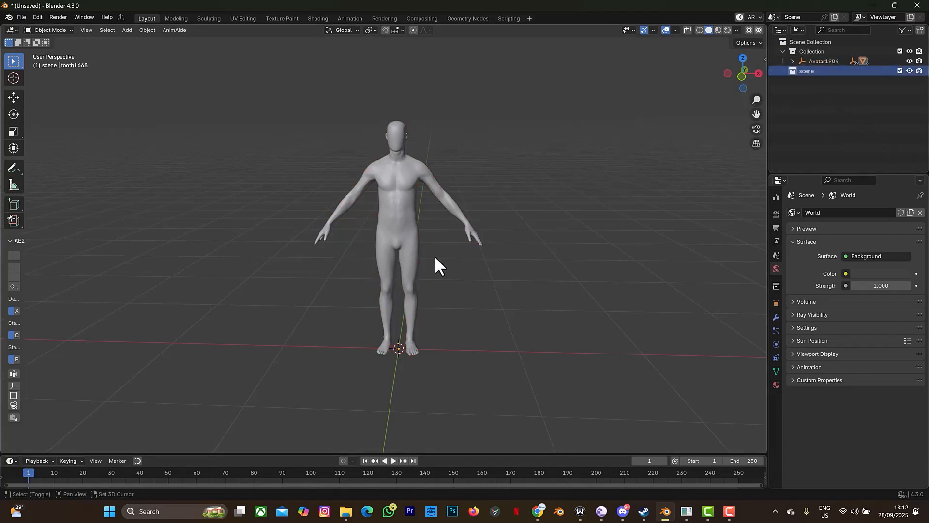
Step: Add a cube, narrow it horizontally, then widen it along X
{"action": "key", "text": "shift+a"}
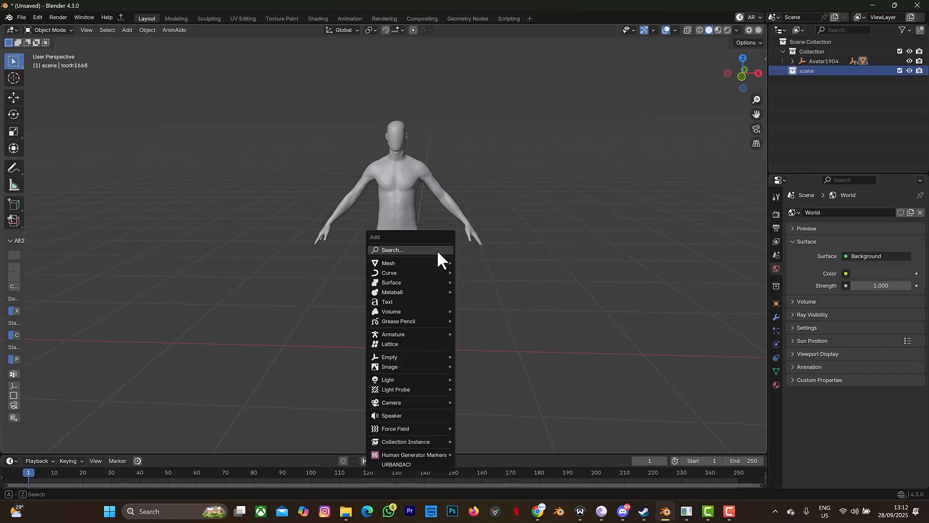
{"action": "mouse_move", "coordinate": [433, 262]}
{"action": "scroll", "coordinate": [483, 35], "scroll_direction": "up", "scroll_amount": 2}
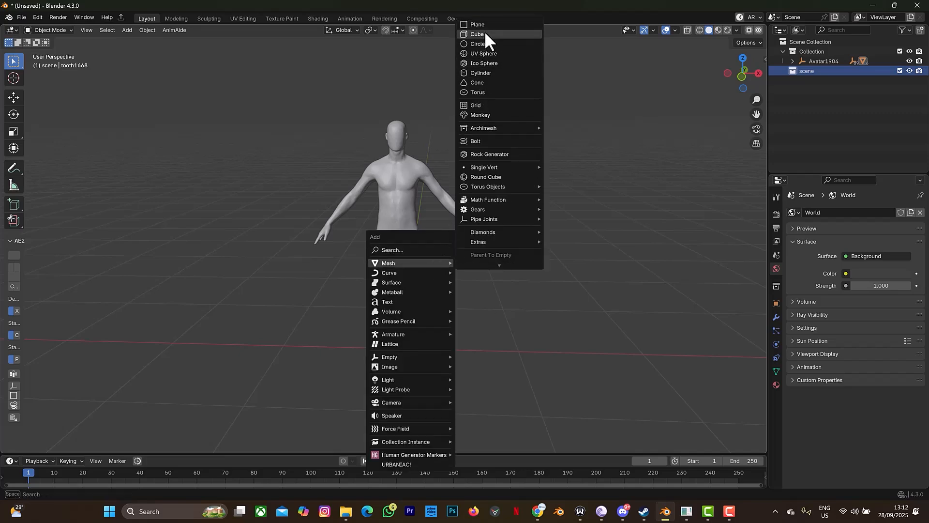
{"action": "left_click", "coordinate": [484, 35]}
{"action": "key", "text": "s"}
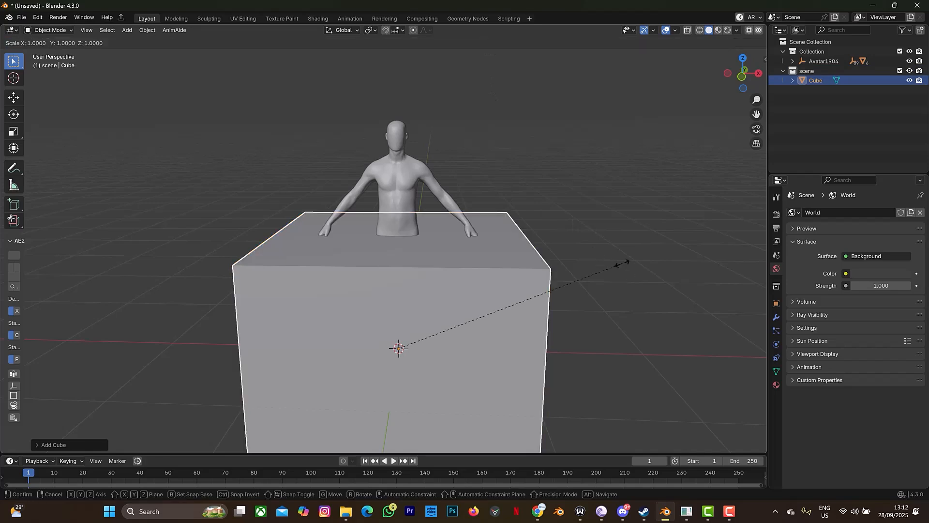
{"action": "key", "text": "shift+z"}
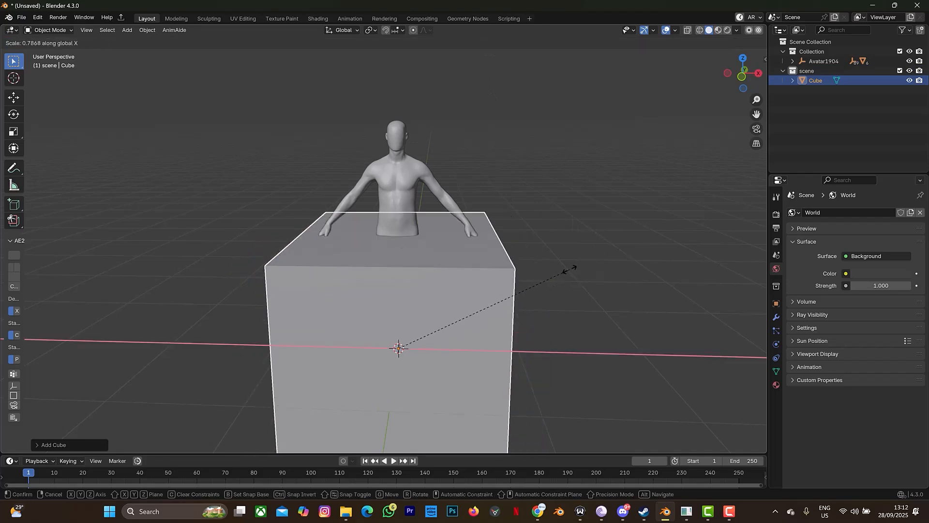
{"action": "left_click", "coordinate": [508, 262]}
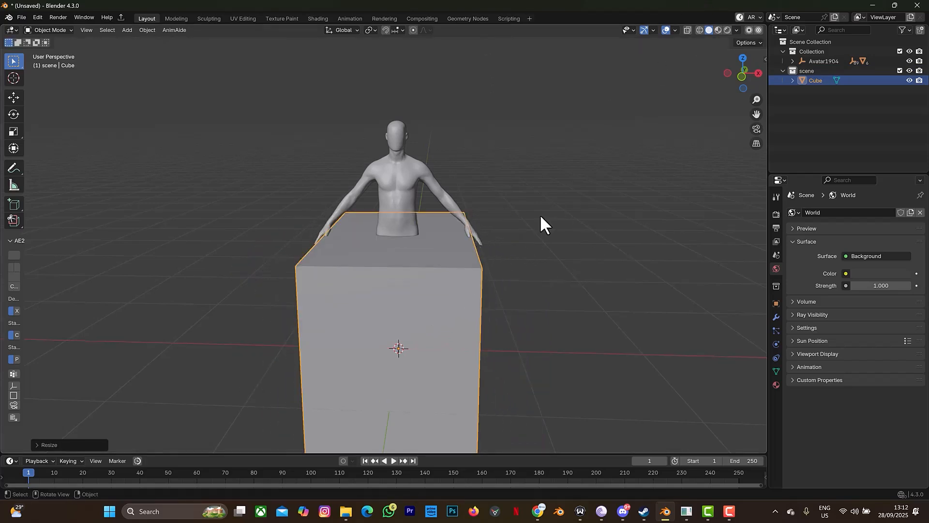
{"action": "key", "text": "s"}
{"action": "key", "text": "x"}
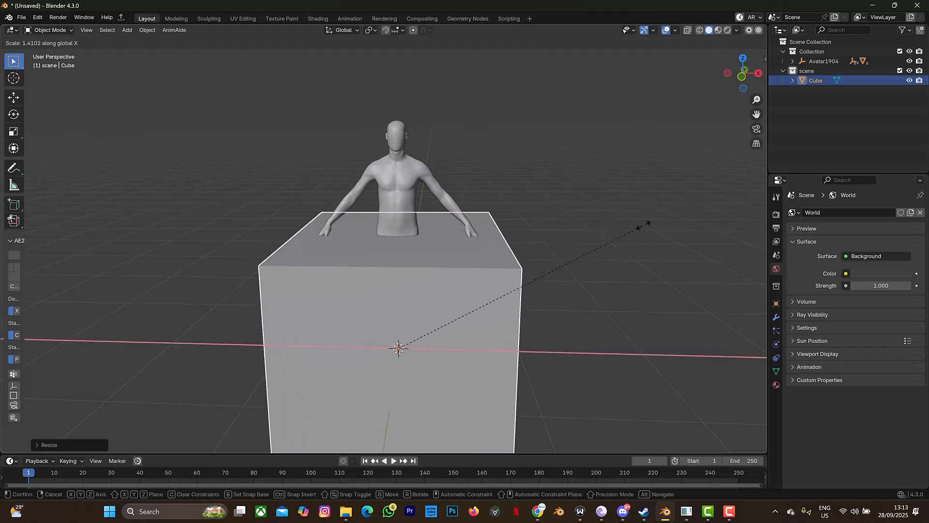
{"action": "left_click", "coordinate": [643, 225]}
Step: With X-ray on, raise the cube so its base meets the ground and slim its Y depth
{"action": "left_click", "coordinate": [741, 77]}
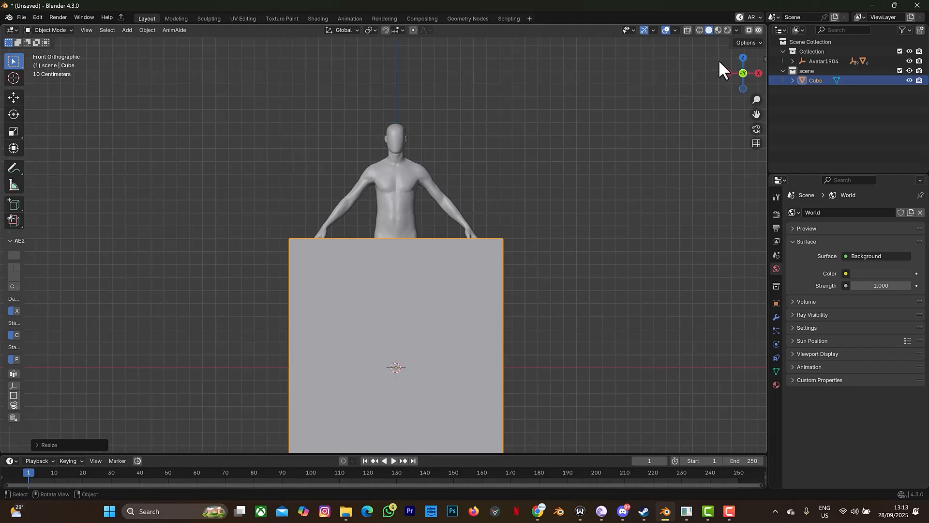
{"action": "left_click", "coordinate": [687, 29]}
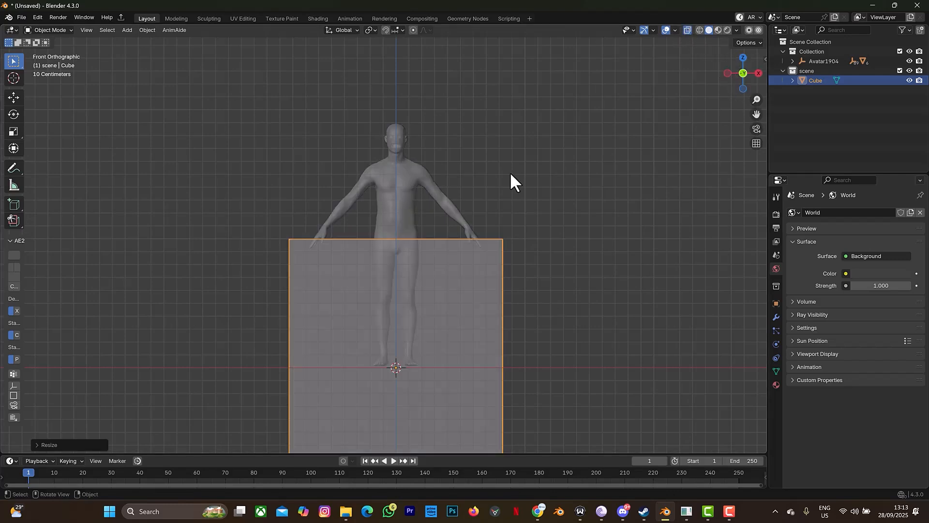
{"action": "key", "text": "g"}
{"action": "key", "text": "z"}
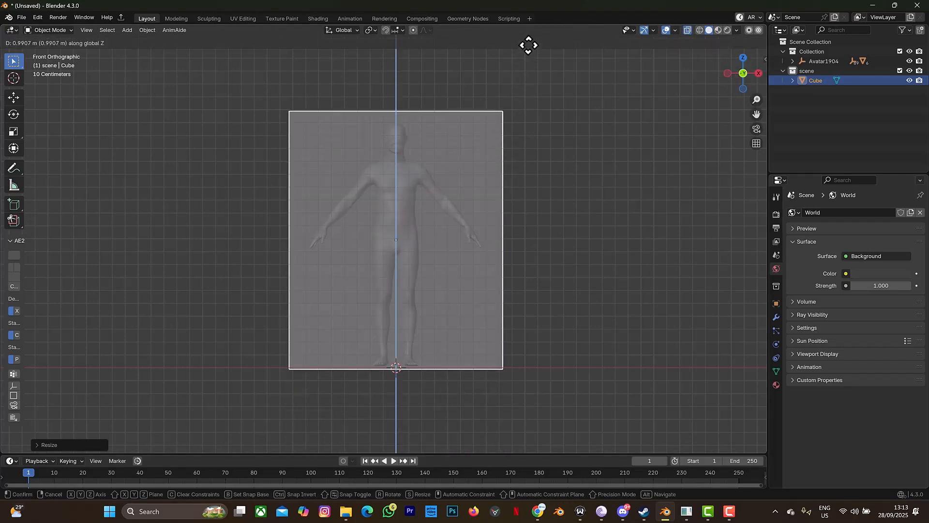
{"action": "left_click", "coordinate": [528, 42]}
{"action": "left_click_drag", "start_coordinate": [742, 68], "coordinate": [749, 77]}
{"action": "left_click", "coordinate": [750, 77]}
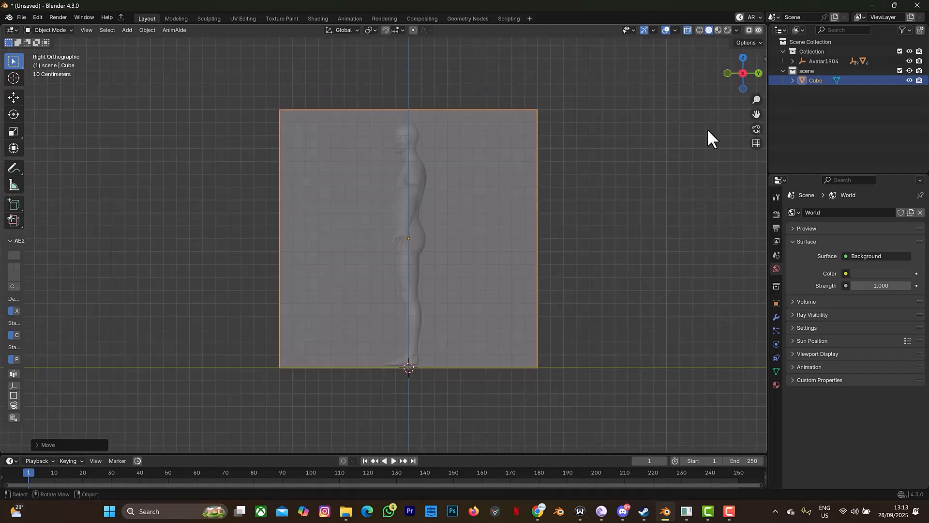
{"action": "key", "text": "s"}
{"action": "key", "text": "y"}
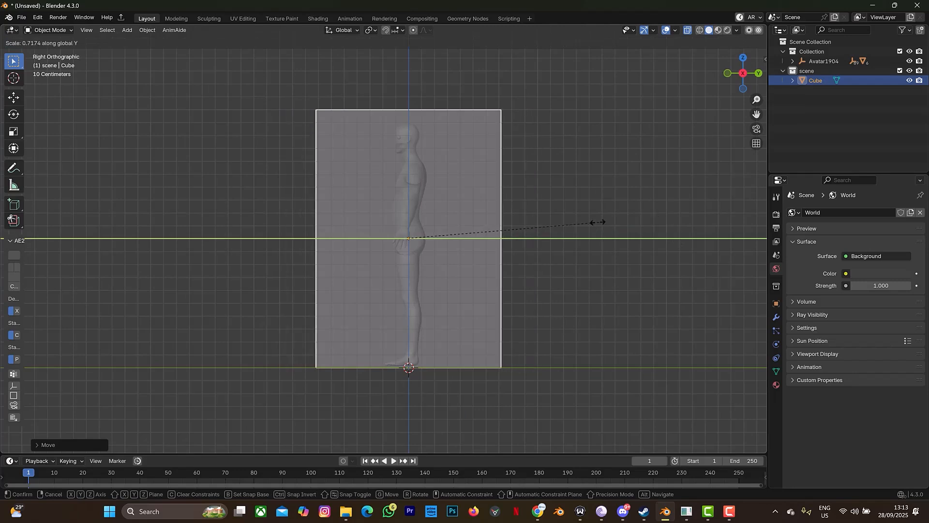
{"action": "left_click", "coordinate": [525, 232]}
Step: Turn X-ray off and view the finished tall box from an angle
{"action": "mouse_move", "coordinate": [721, 82]}
{"action": "left_mouse_down"}
{"action": "mouse_move", "coordinate": [745, 77]}
{"action": "mouse_move", "coordinate": [722, 82]}
{"action": "left_mouse_up"}
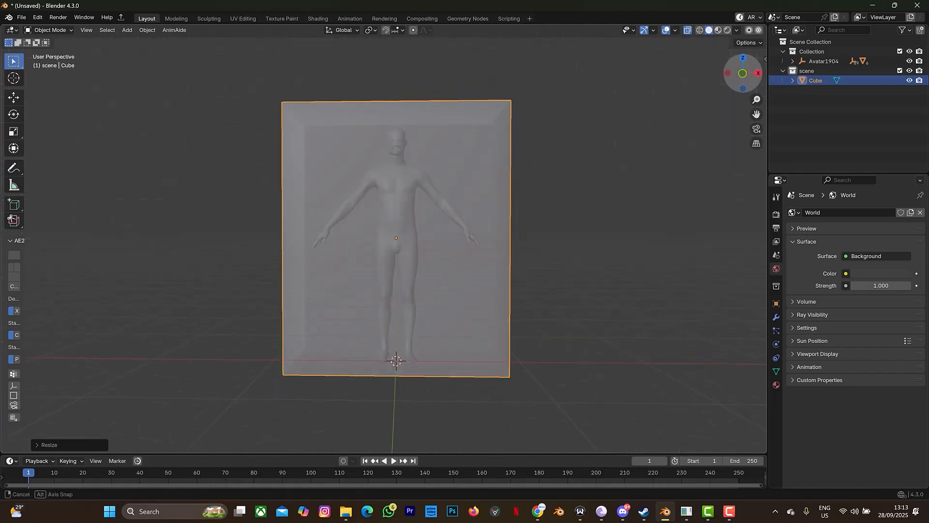
{"action": "left_click", "coordinate": [742, 72]}
{"action": "left_click_drag", "start_coordinate": [739, 67], "coordinate": [733, 95]}
{"action": "scroll", "coordinate": [648, 121], "scroll_direction": "up", "scroll_amount": 5}
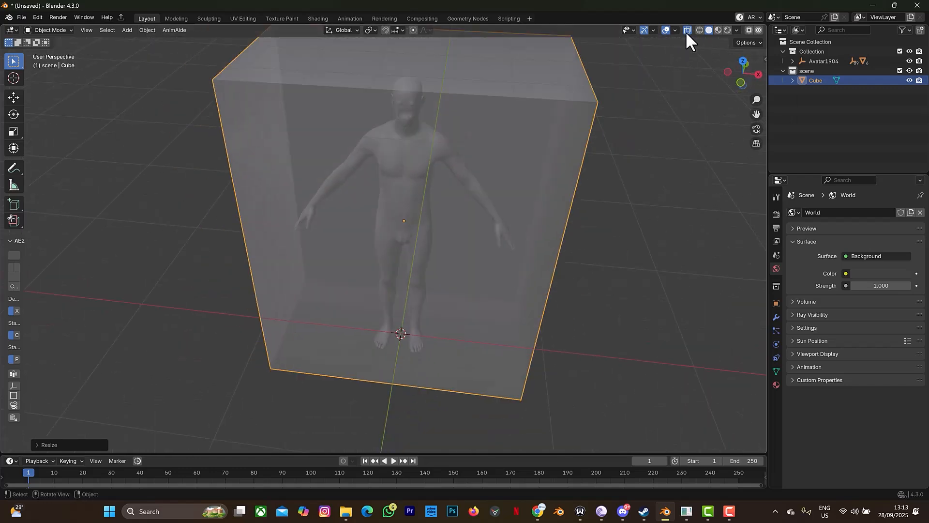
{"action": "left_click", "coordinate": [687, 31]}
{"action": "scroll", "coordinate": [625, 143], "scroll_direction": "down", "scroll_amount": 5}
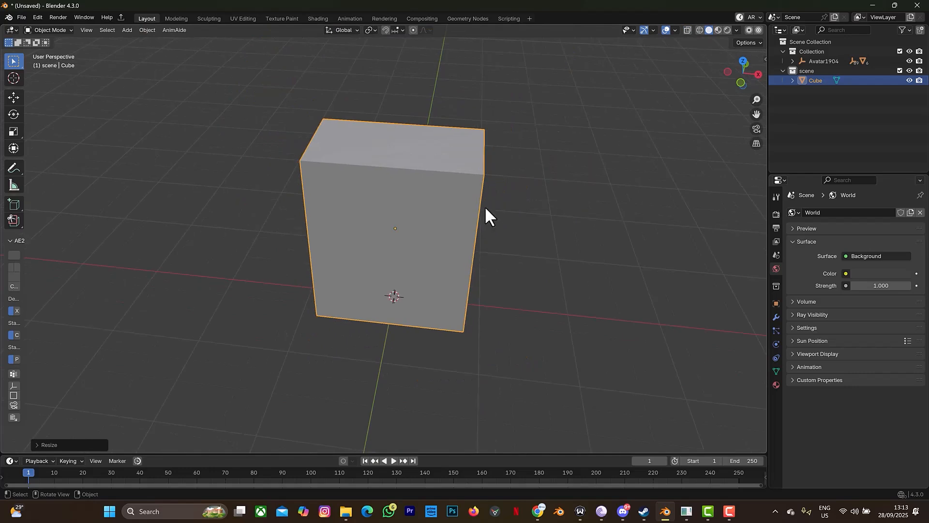
{"action": "scroll", "coordinate": [485, 205], "scroll_direction": "down", "scroll_amount": 2}
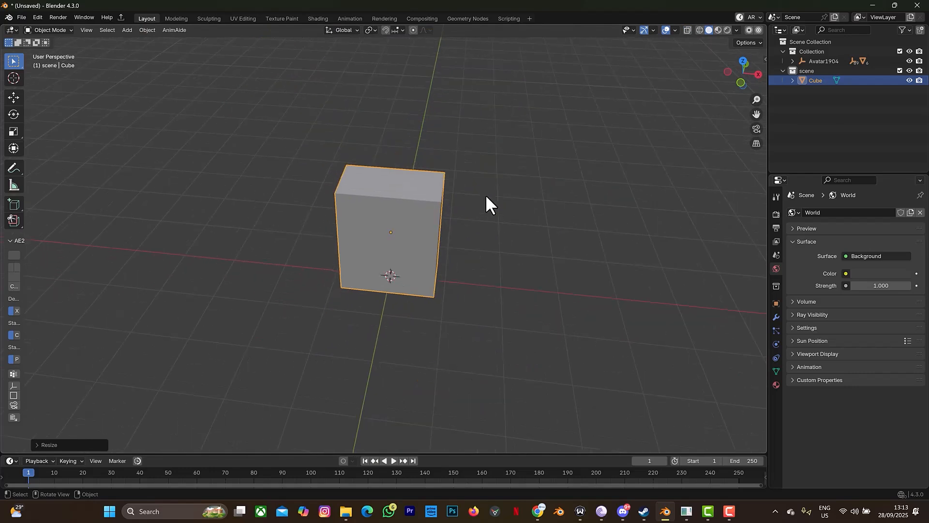
Step: Add a plane and scale it up about 4x
{"action": "key", "text": "shift+a"}
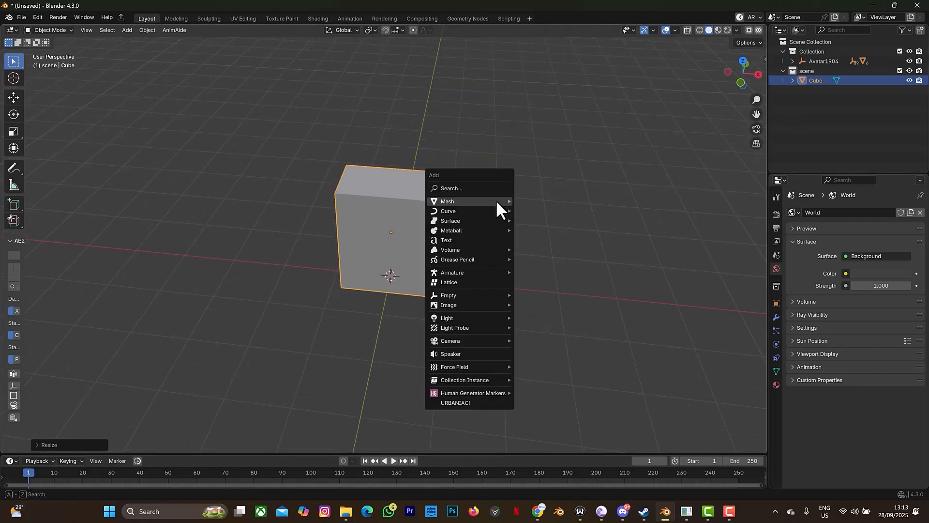
{"action": "mouse_move", "coordinate": [483, 201]}
{"action": "left_click", "coordinate": [534, 201]}
{"action": "key", "text": "s"}
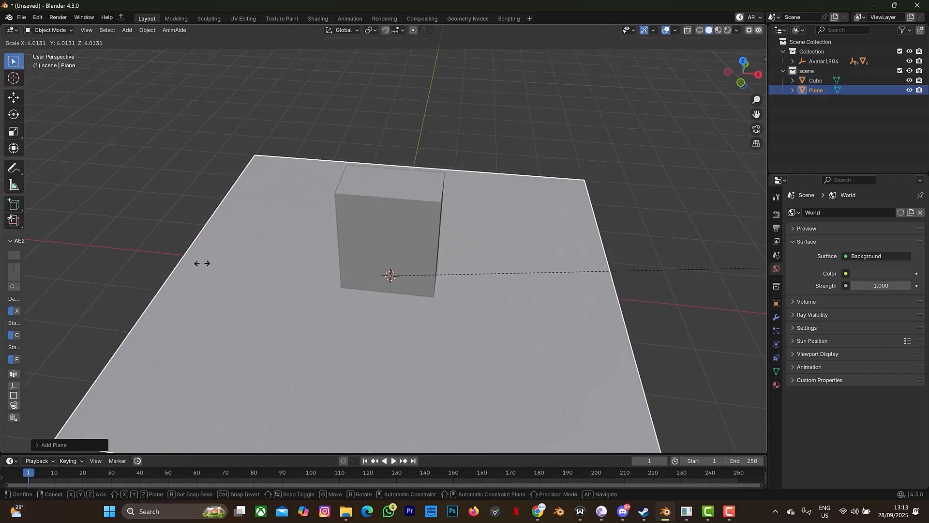
{"action": "left_click", "coordinate": [200, 266]}
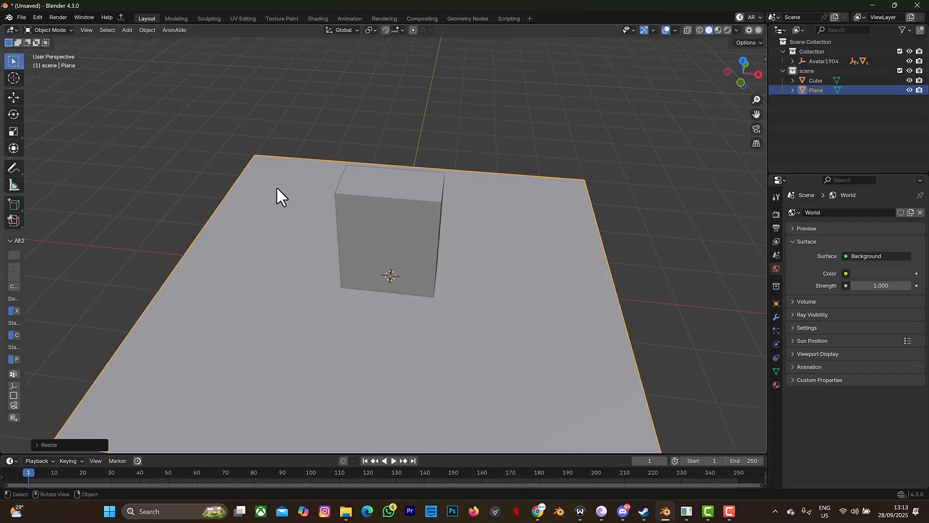
Step: Raise the plane about 2.17 m above the box and enter Edit Mode
{"action": "left_click", "coordinate": [740, 81]}
{"action": "key", "text": "g"}
{"action": "key", "text": "z"}
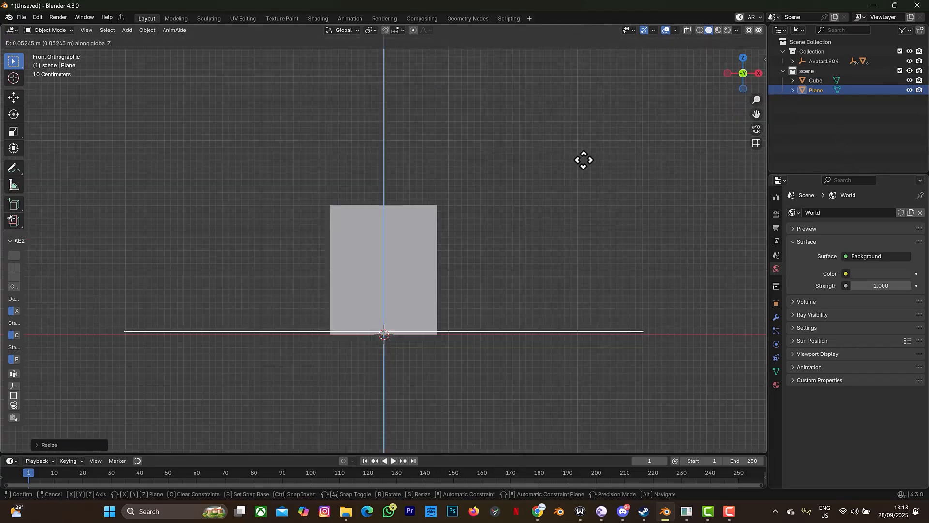
{"action": "left_click", "coordinate": [590, 60]}
{"action": "left_click_drag", "start_coordinate": [736, 72], "coordinate": [736, 92]}
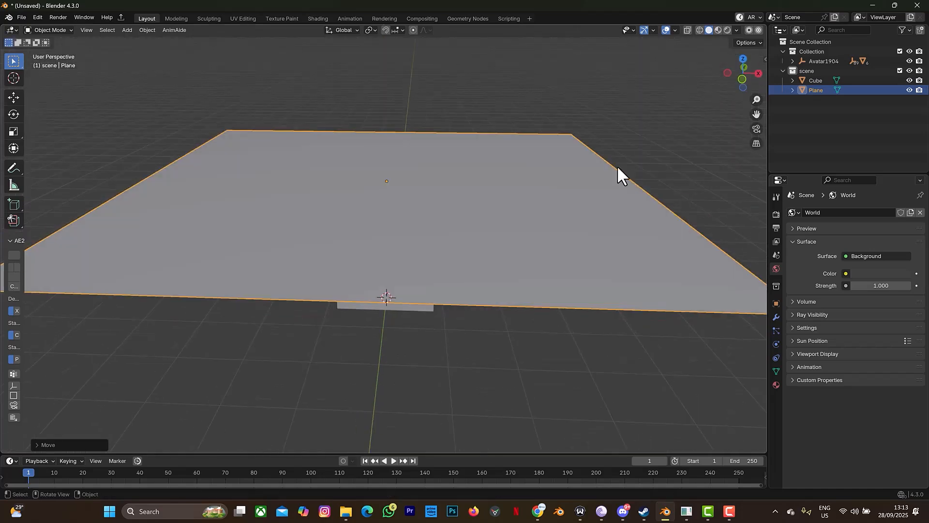
{"action": "key", "text": "Tab"}
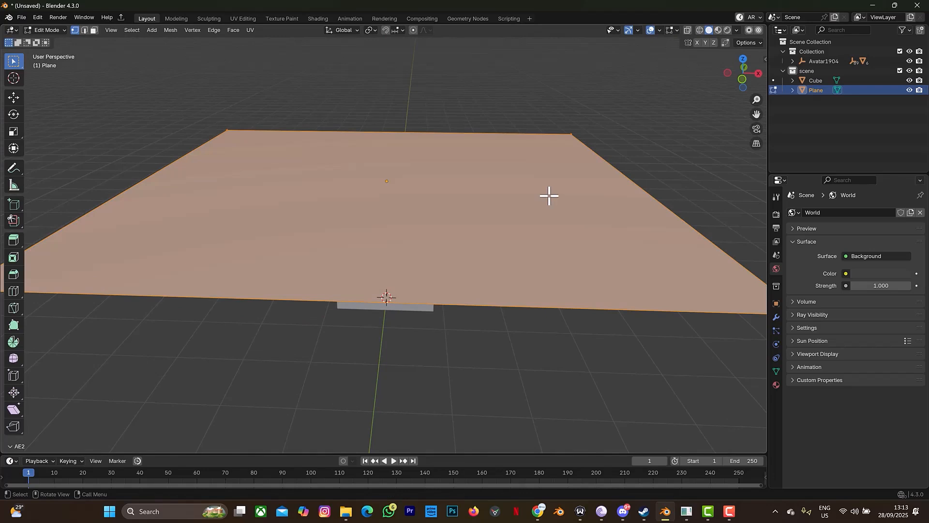
Step: Subdivide the plane's face with Number of Cuts set to 70, then return to Object Mode
{"action": "right_click", "coordinate": [549, 195]}
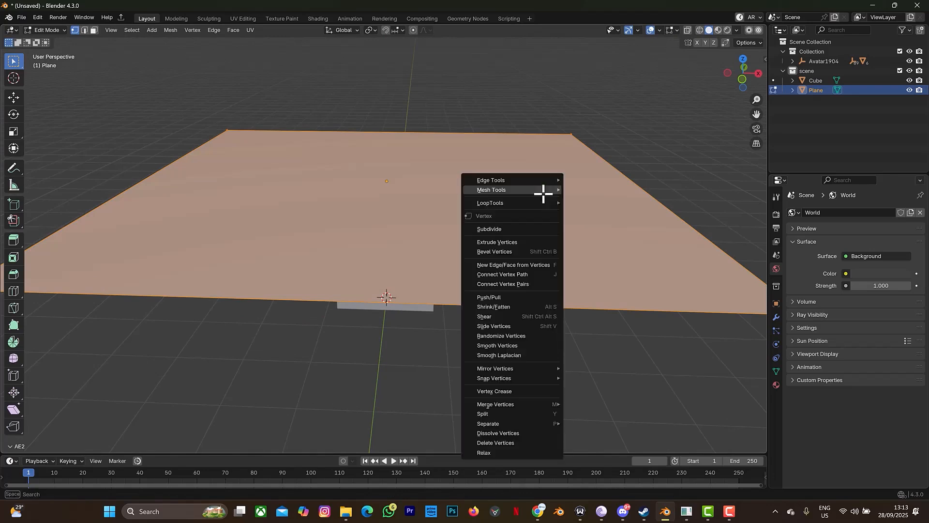
{"action": "left_click", "coordinate": [512, 224]}
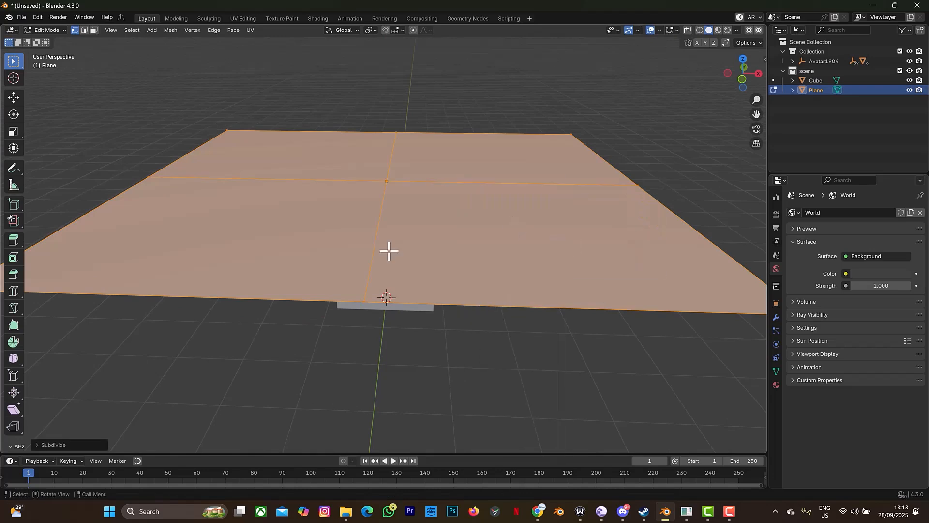
{"action": "left_click", "coordinate": [36, 443]}
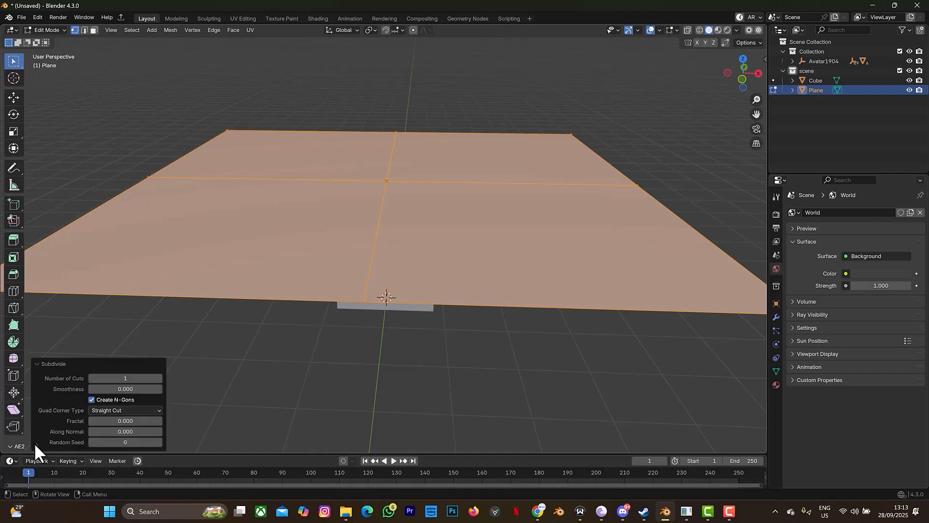
{"action": "left_click", "coordinate": [126, 377]}
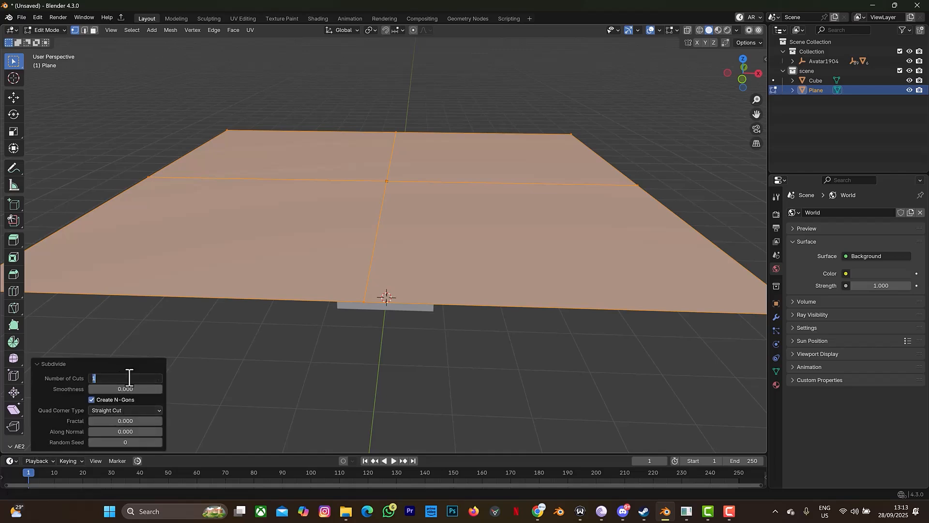
{"action": "key", "text": "Return"}
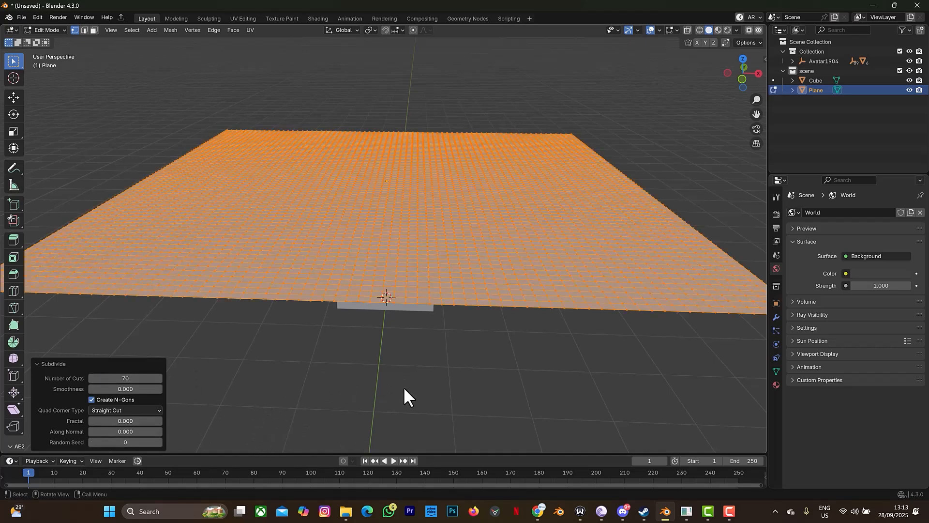
{"action": "key", "text": "Tab"}
{"action": "scroll", "coordinate": [490, 284], "scroll_direction": "down", "scroll_amount": 1}
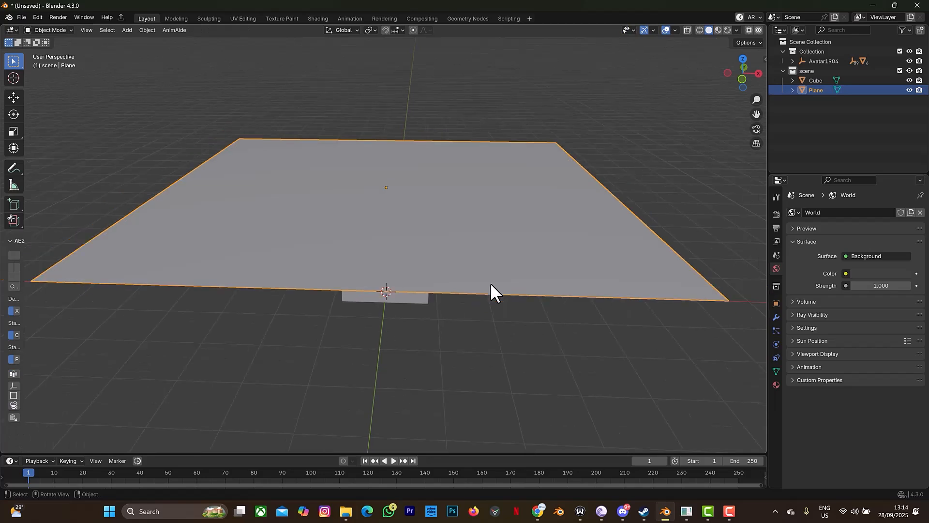
Step: Give the plane Cloth physics and the cube Collision physics
{"action": "left_click", "coordinate": [776, 345]}
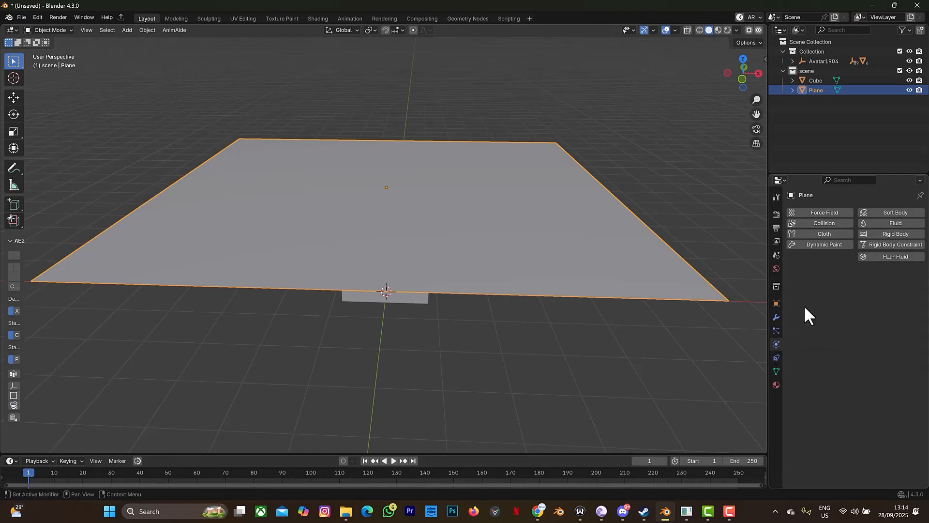
{"action": "left_click", "coordinate": [814, 234]}
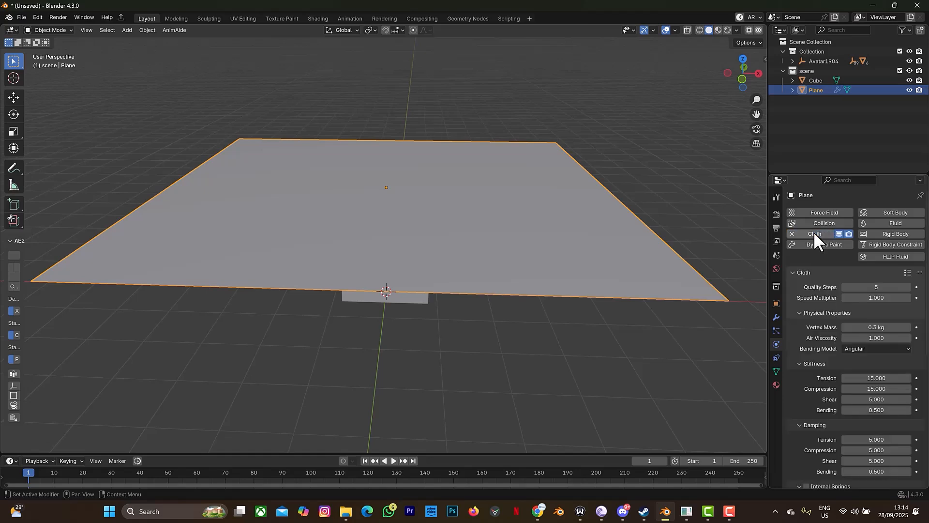
{"action": "left_click", "coordinate": [413, 299]}
{"action": "left_click_drag", "start_coordinate": [742, 83], "coordinate": [741, 80]}
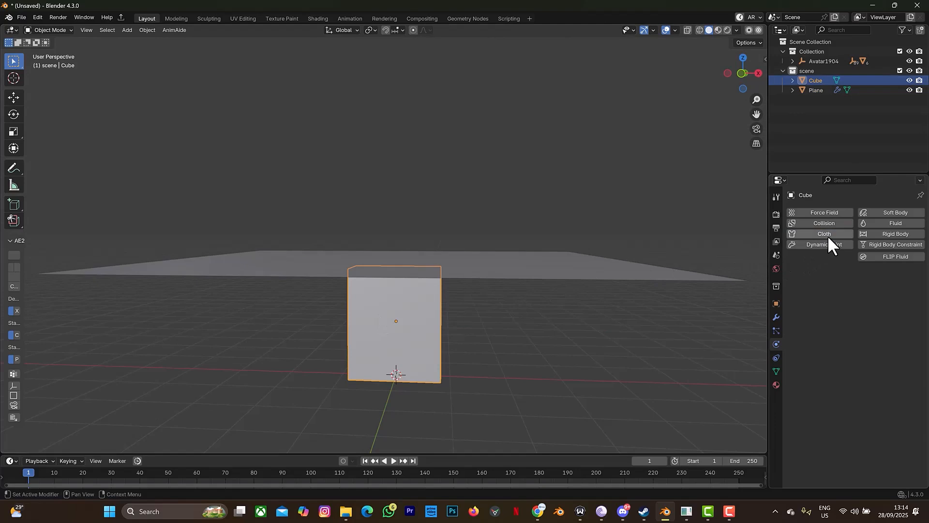
{"action": "left_click", "coordinate": [833, 222]}
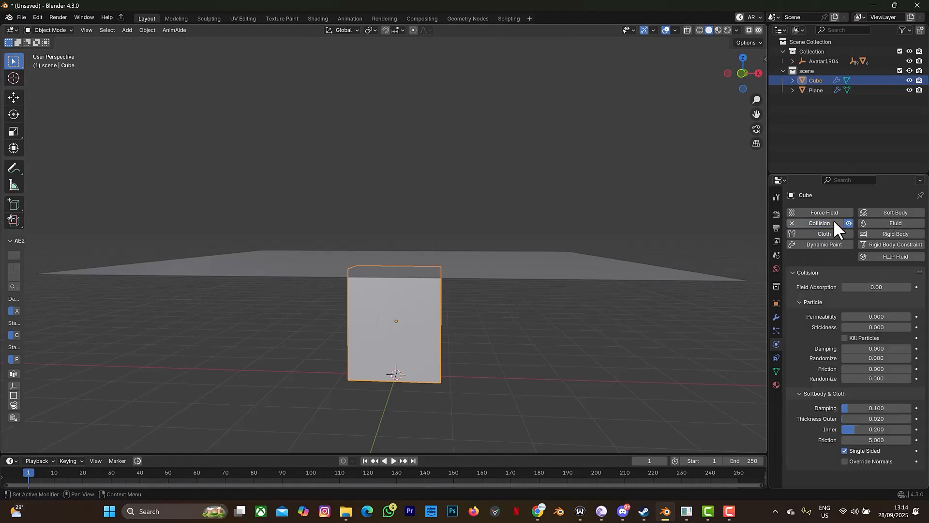
Step: Reselect the cloth plane and play the simulation to about frame 27
{"action": "left_click", "coordinate": [463, 271]}
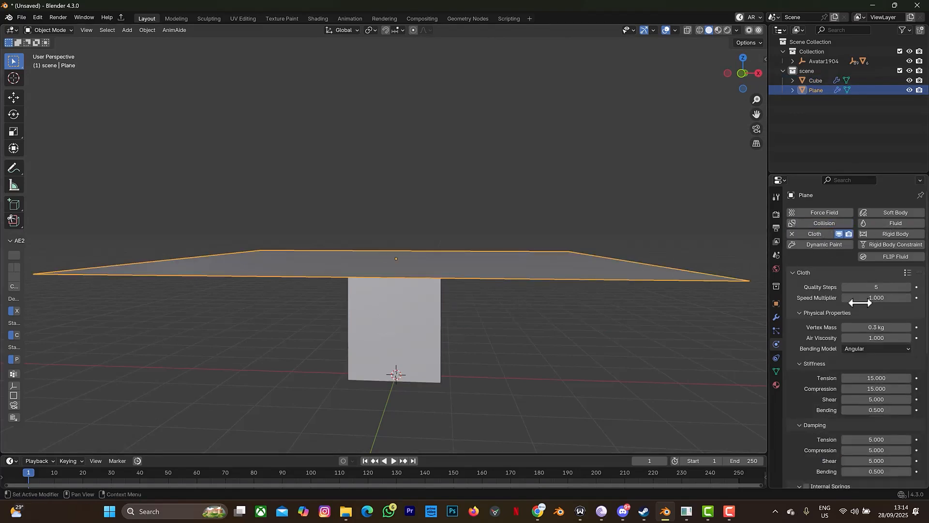
{"action": "scroll", "coordinate": [859, 303], "scroll_direction": "down", "scroll_amount": 12}
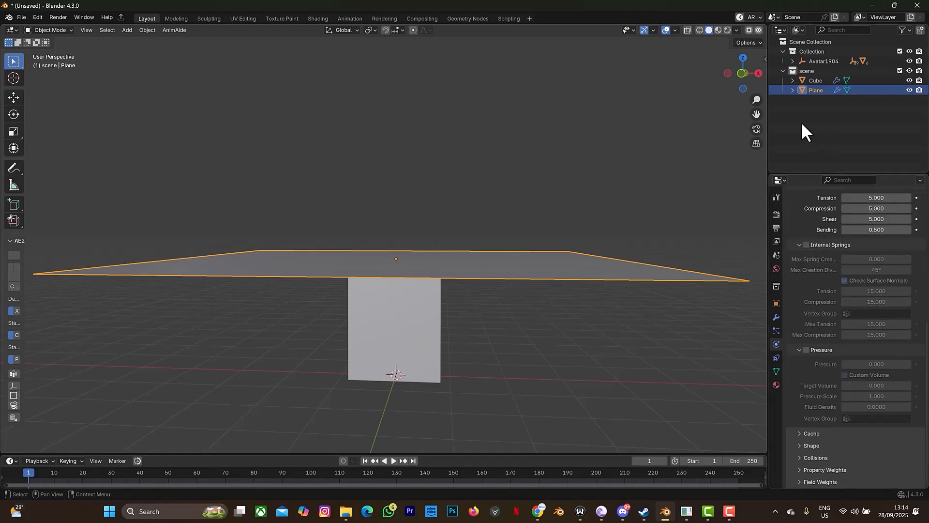
{"action": "left_click_drag", "start_coordinate": [738, 71], "coordinate": [739, 74]}
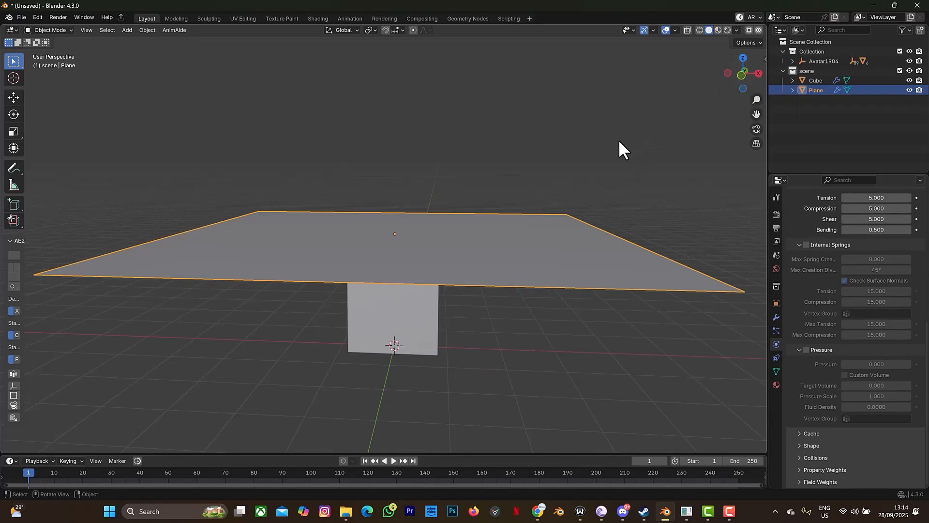
{"action": "key", "text": "space"}
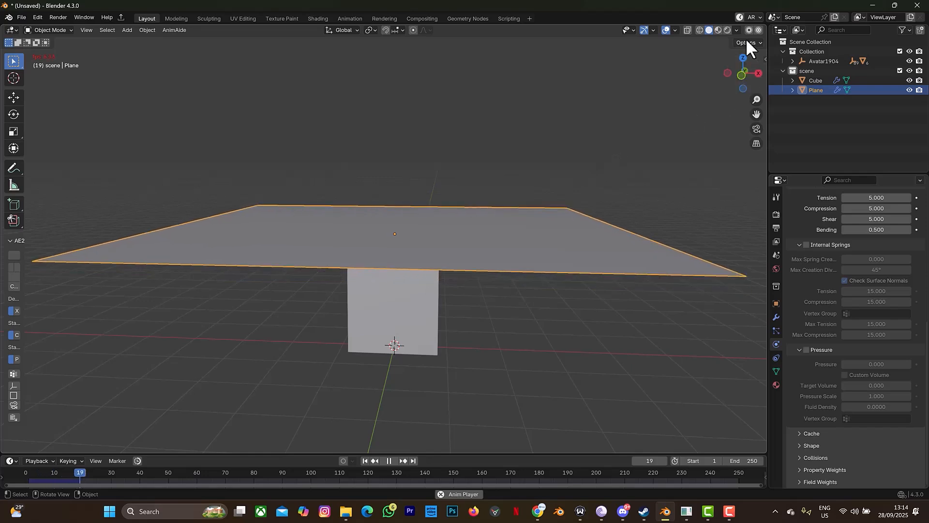
{"action": "key", "text": "space"}
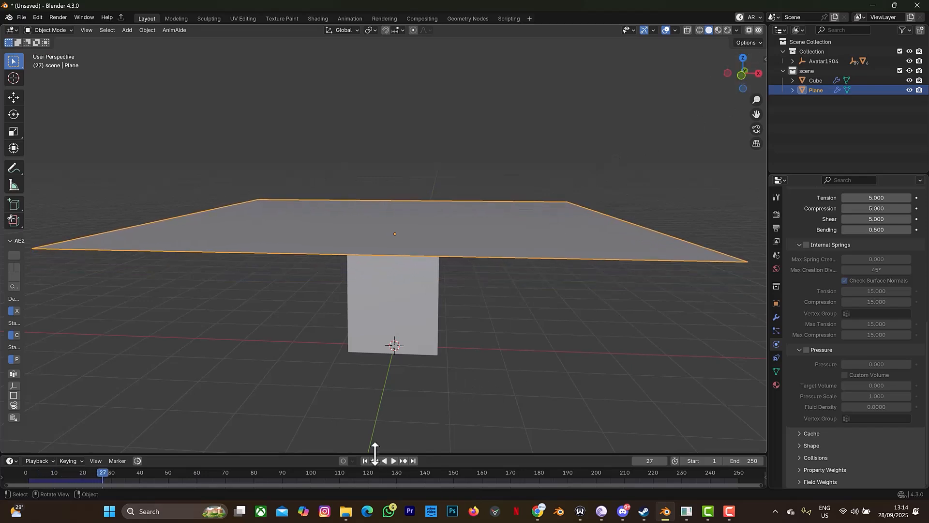
Step: From the first frame, set the cloth's Gravity field weight to -1
{"action": "left_click", "coordinate": [364, 460]}
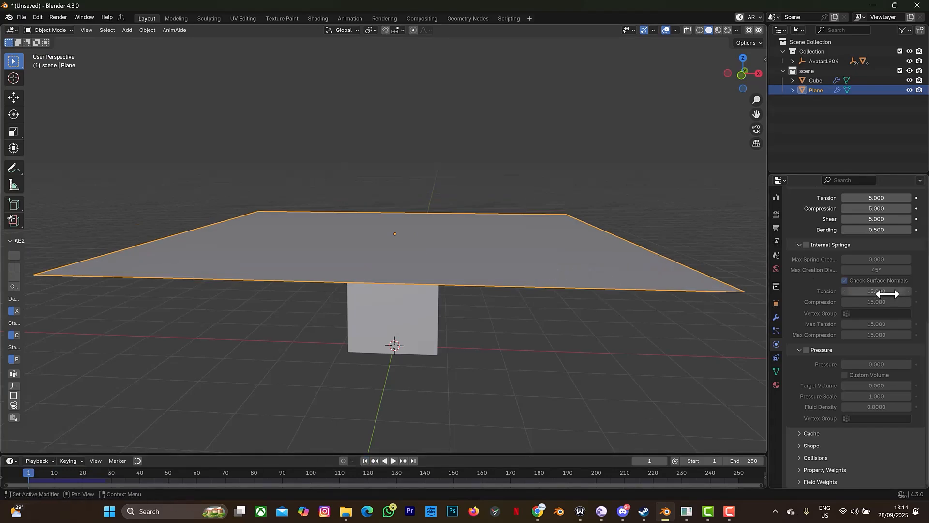
{"action": "left_click", "coordinate": [824, 482]}
{"action": "scroll", "coordinate": [844, 422], "scroll_direction": "down", "scroll_amount": 8}
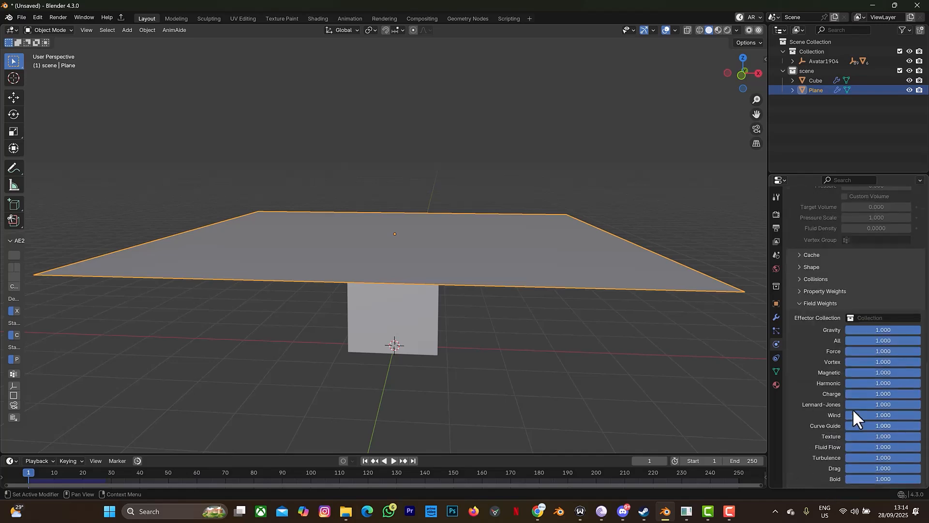
{"action": "left_click", "coordinate": [900, 331]}
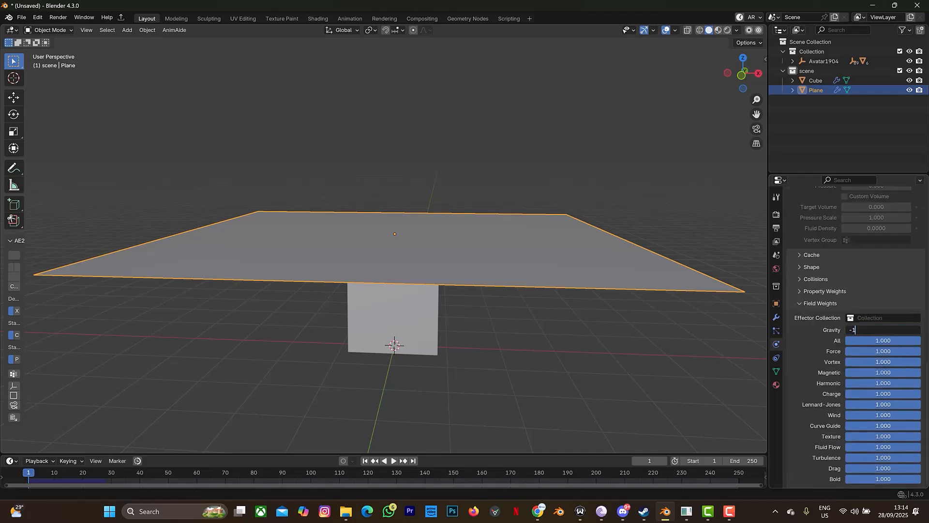
{"action": "key", "text": "Return"}
Step: Play the simulation to watch the cloth drape, then rewind to frame 1
{"action": "key", "text": "space"}
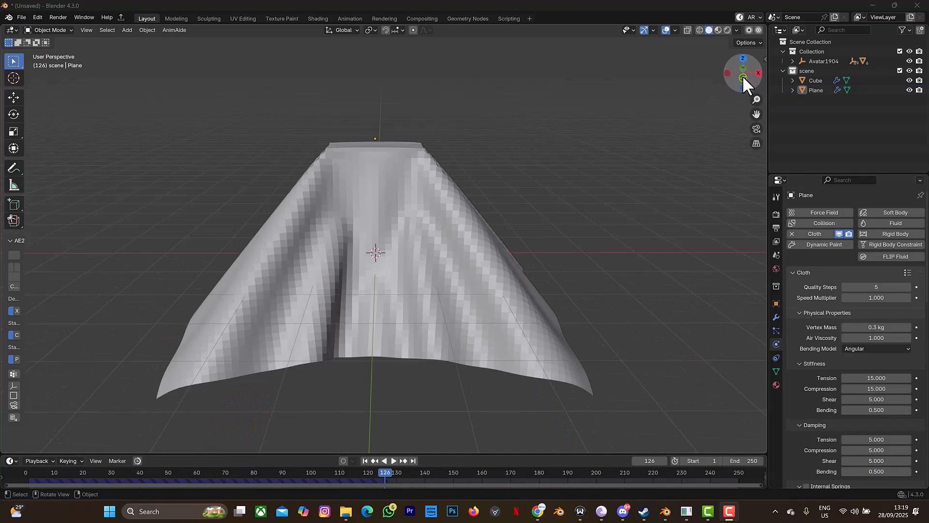
{"action": "mouse_move", "coordinate": [742, 76]}
{"action": "left_mouse_down"}
{"action": "mouse_move", "coordinate": [720, 94]}
{"action": "mouse_move", "coordinate": [730, 69]}
{"action": "left_mouse_up"}
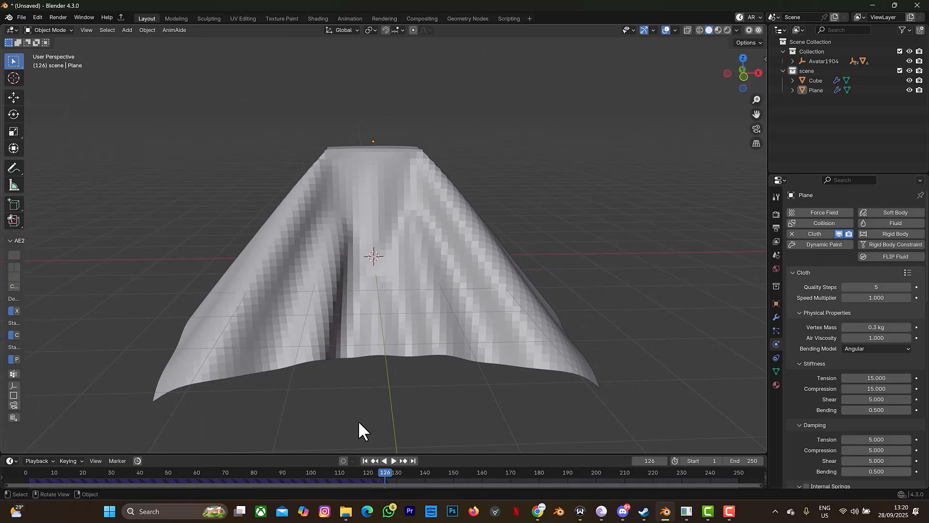
{"action": "left_click", "coordinate": [364, 460]}
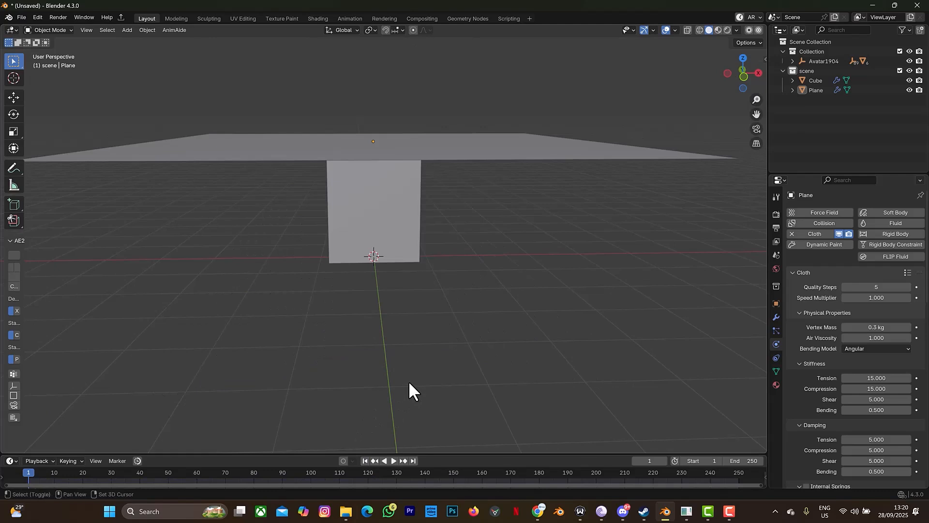
Step: Add a new plane under the box and resize it into a large ground plane
{"action": "key", "text": "shift+a"}
{"action": "mouse_move", "coordinate": [383, 289]}
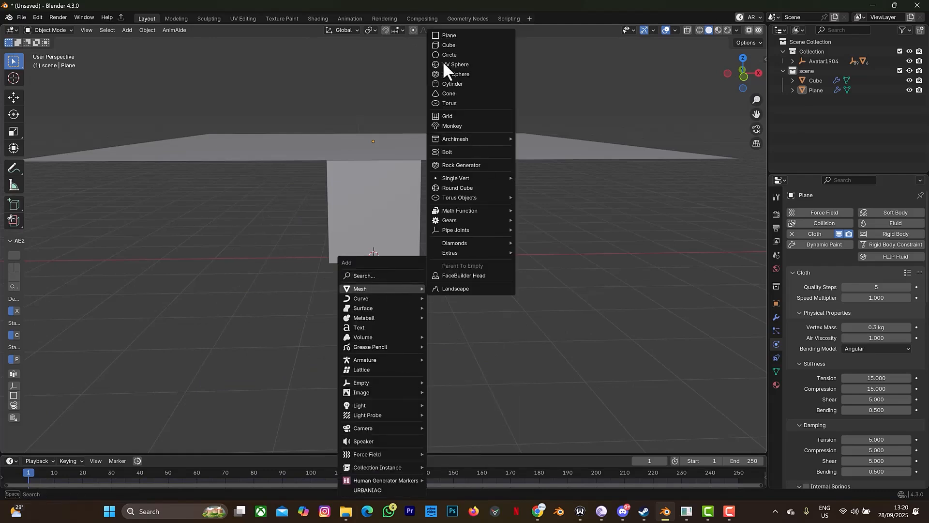
{"action": "left_click", "coordinate": [454, 35]}
{"action": "key", "text": "s"}
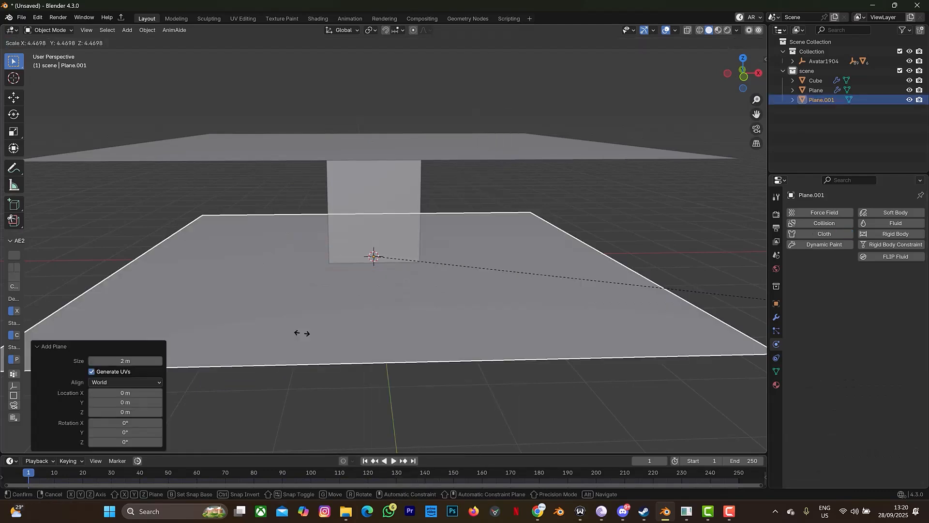
{"action": "left_click", "coordinate": [166, 318]}
{"action": "scroll", "coordinate": [287, 200], "scroll_direction": "down", "scroll_amount": 5}
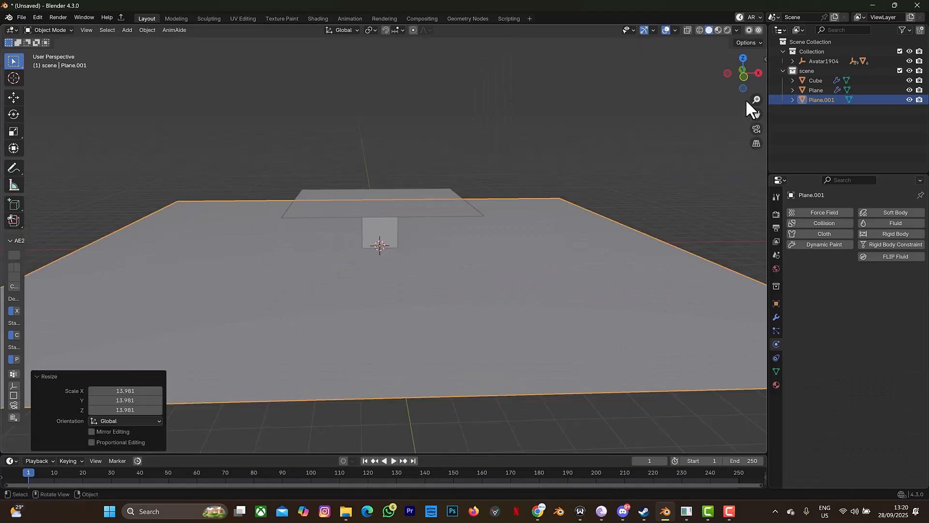
{"action": "left_click_drag", "start_coordinate": [741, 65], "coordinate": [744, 83]}
{"action": "key", "text": "s"}
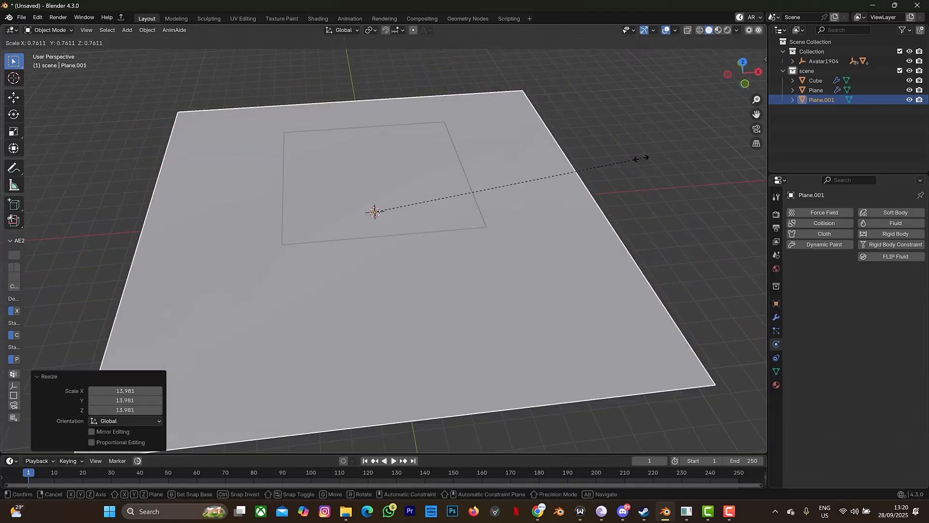
{"action": "left_click", "coordinate": [592, 194]}
{"action": "scroll", "coordinate": [556, 189], "scroll_direction": "up", "scroll_amount": 3}
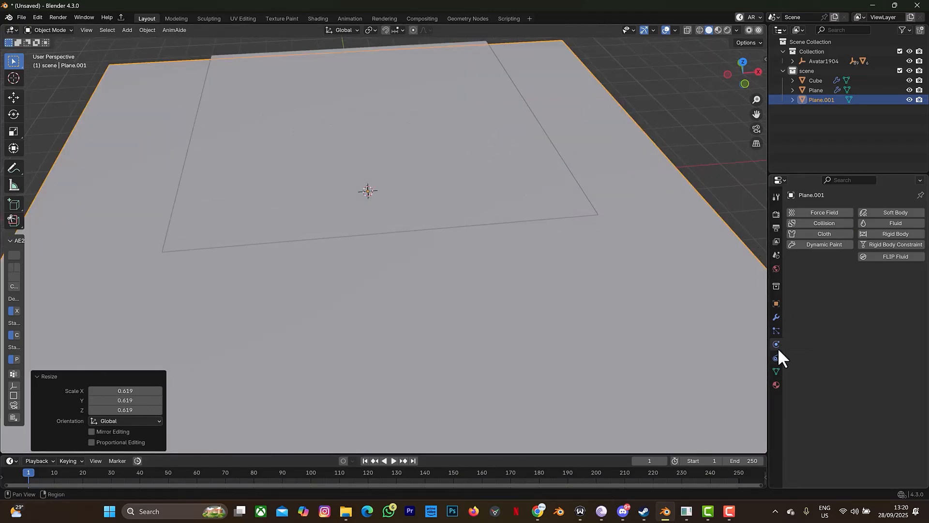
Step: Make the ground plane a collision object and play the simulation
{"action": "left_click", "coordinate": [817, 222]}
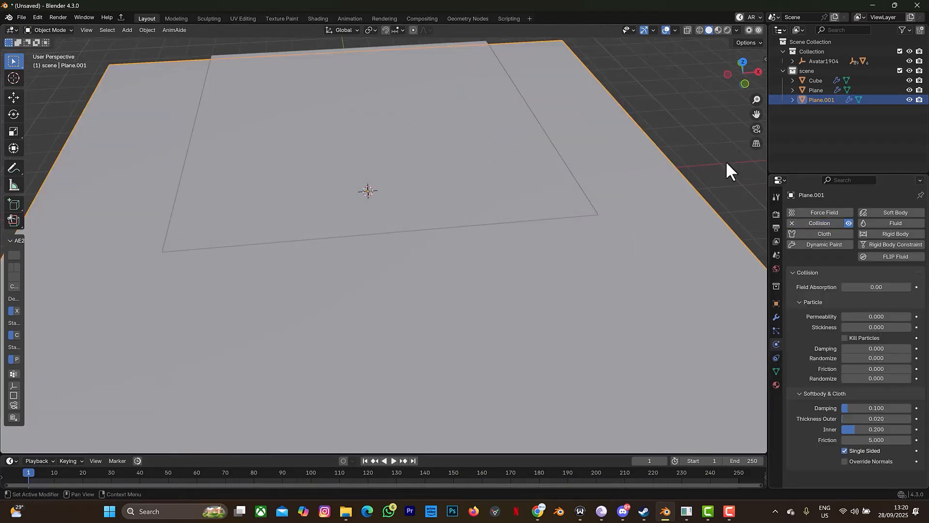
{"action": "left_click_drag", "start_coordinate": [718, 71], "coordinate": [737, 77]}
{"action": "key", "text": "space"}
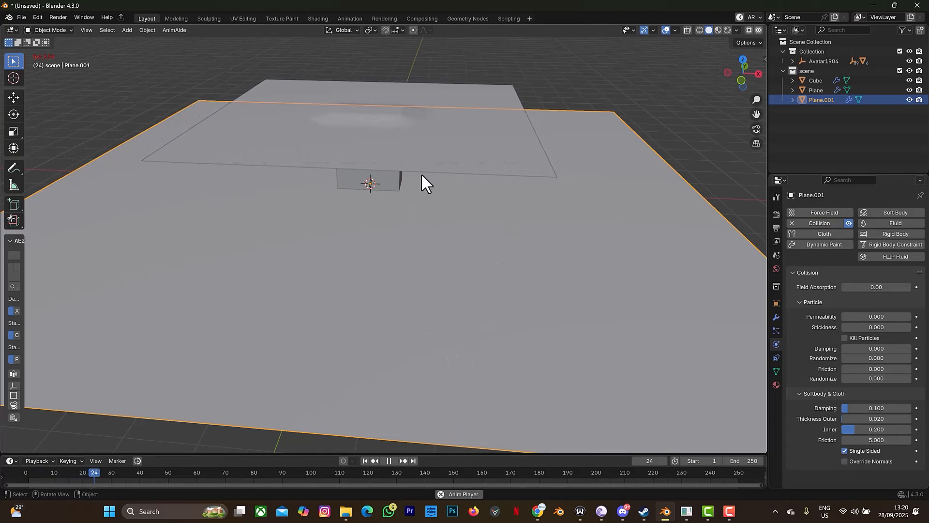
Step: Rename Plane.001 to 'ground' in the Outliner
{"action": "double_click", "coordinate": [822, 99]}
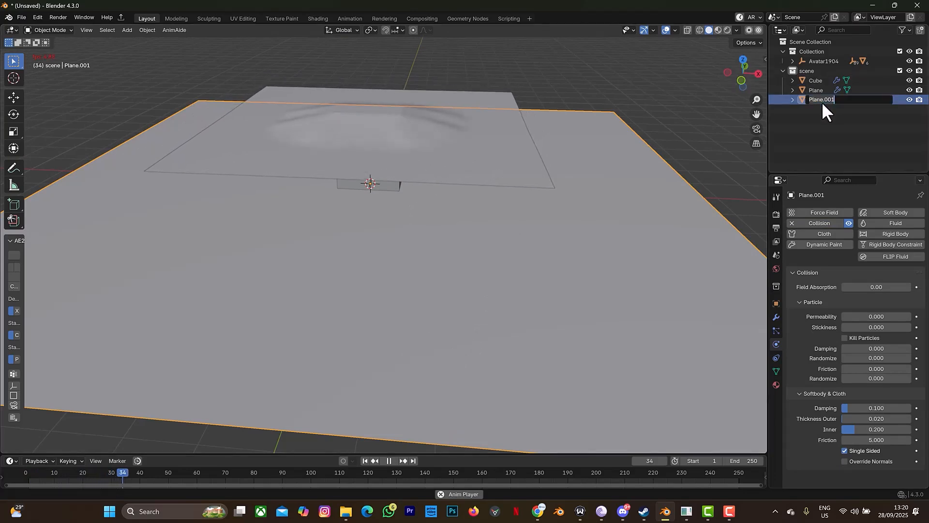
{"action": "type", "text": "fgrou"}
{"action": "key", "text": "BackSpace"}
{"action": "key", "text": "BackSpace"}
{"action": "key", "text": "BackSpace"}
{"action": "key", "text": "BackSpace"}
{"action": "key", "text": "BackSpace"}
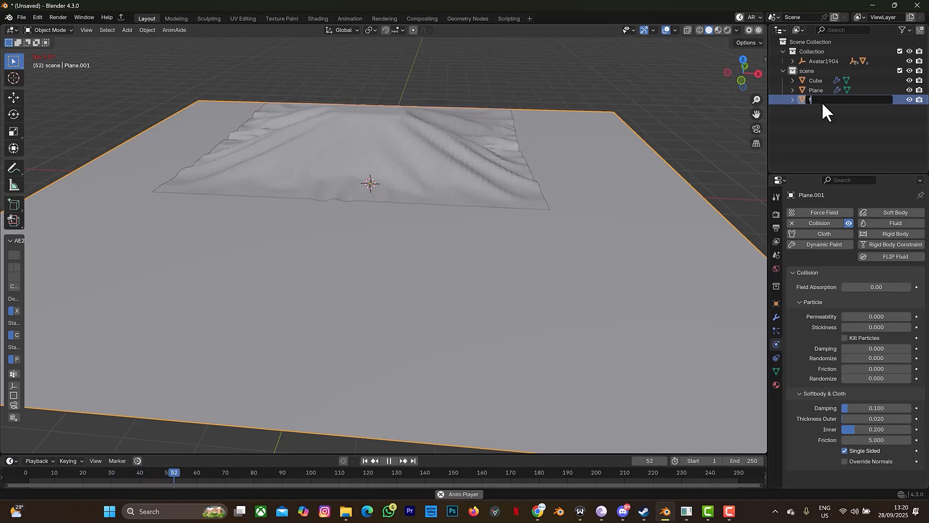
{"action": "type", "text": "round"}
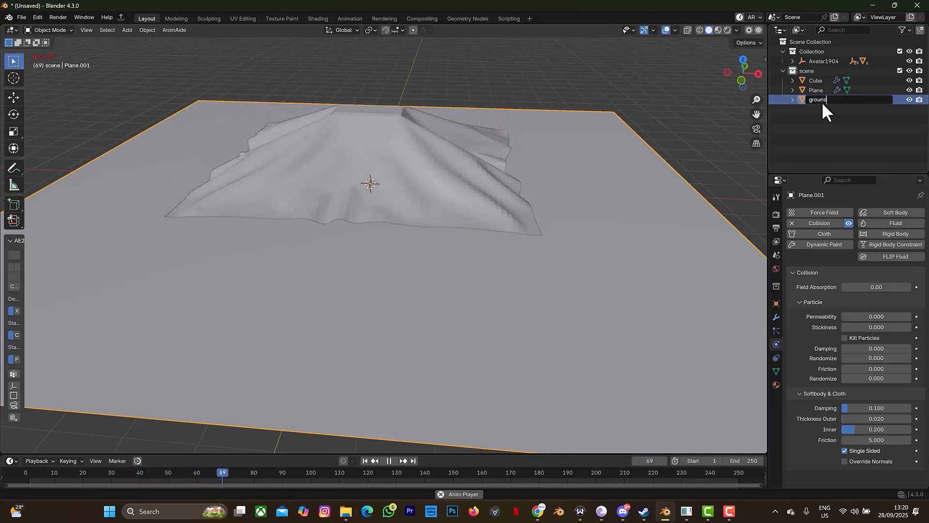
{"action": "key", "text": "Return"}
Step: Stop playback, rewind to frame 1, and make the timeline taller
{"action": "left_click_drag", "start_coordinate": [739, 78], "coordinate": [741, 72]}
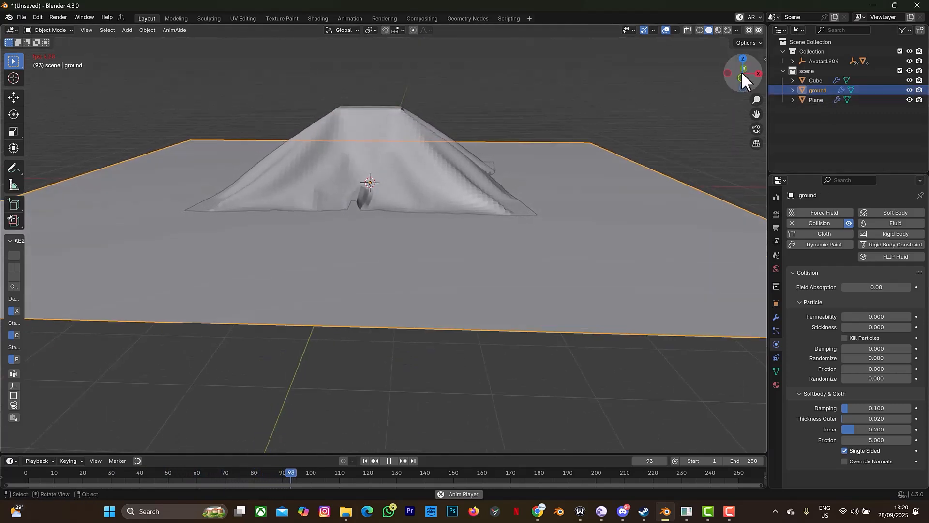
{"action": "left_click", "coordinate": [388, 459]}
{"action": "left_click", "coordinate": [365, 460]}
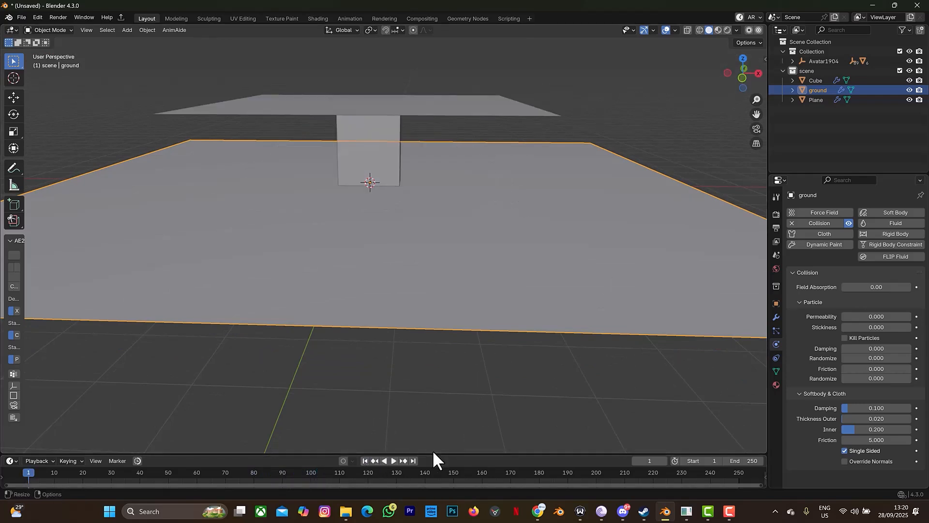
{"action": "left_click_drag", "start_coordinate": [432, 454], "coordinate": [437, 424]}
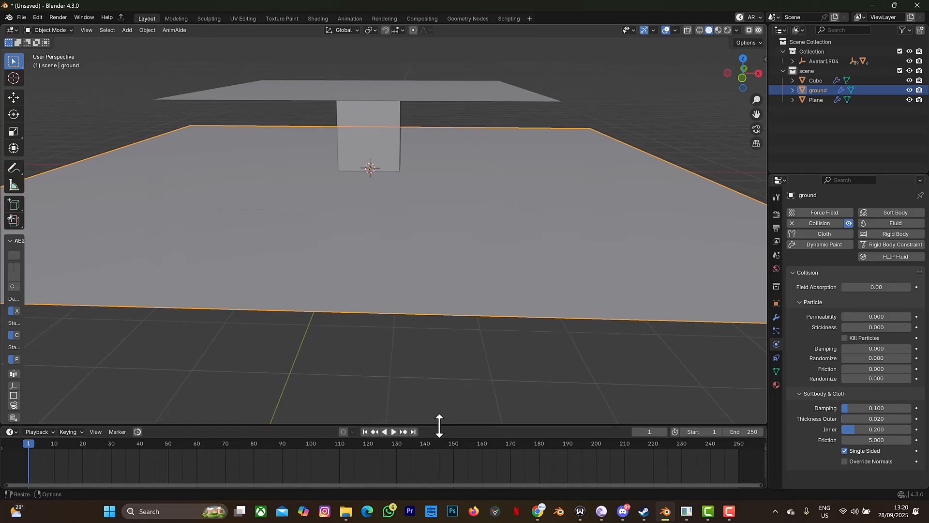
{"action": "left_click_drag", "start_coordinate": [741, 74], "coordinate": [739, 65]}
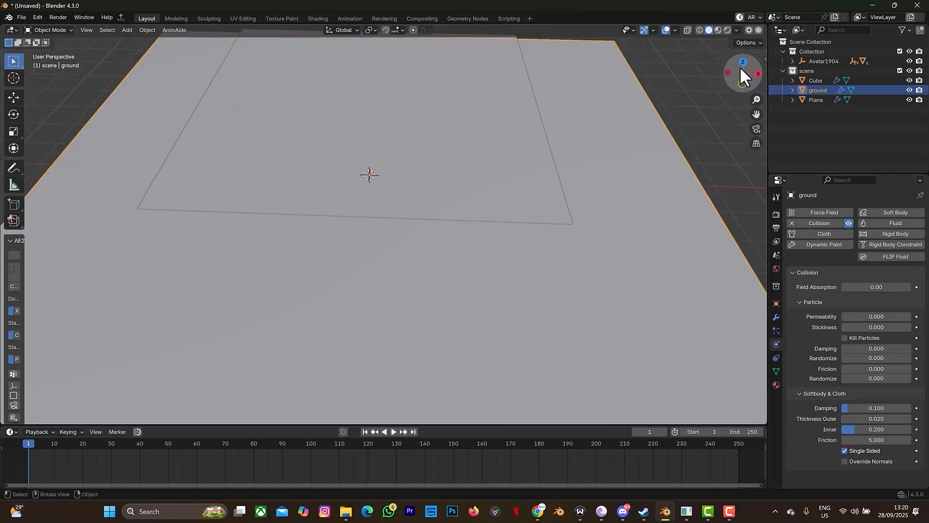
Step: Rename the cloth plane to 'cloth' and enter Edit Mode on it
{"action": "left_click", "coordinate": [476, 132]}
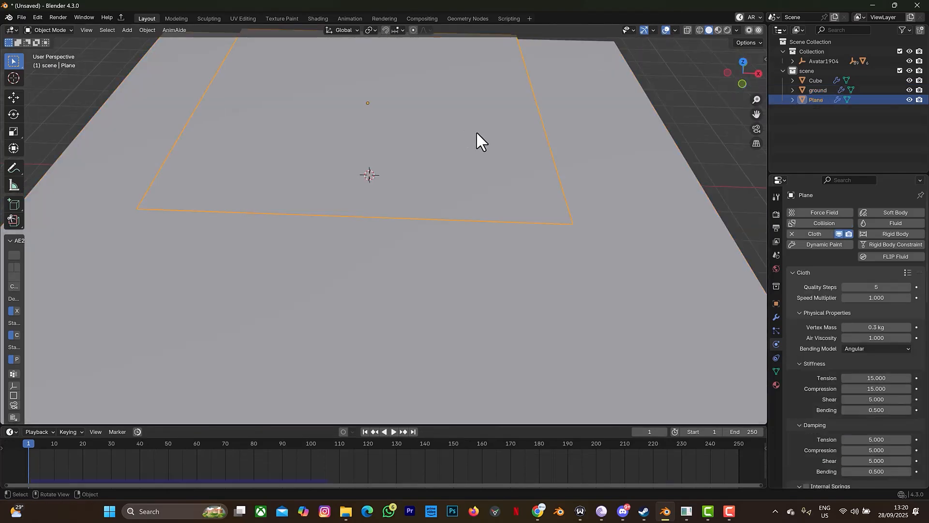
{"action": "double_click", "coordinate": [818, 100]}
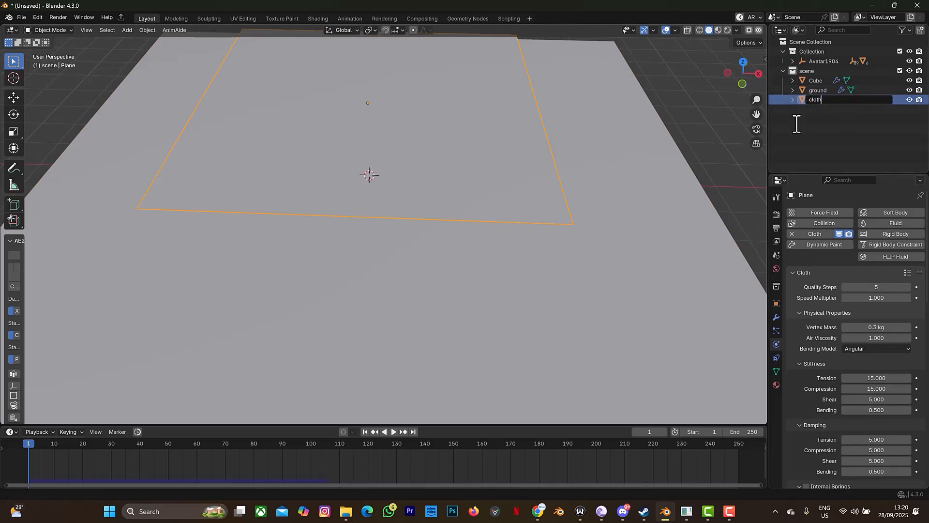
{"action": "key", "text": "Return"}
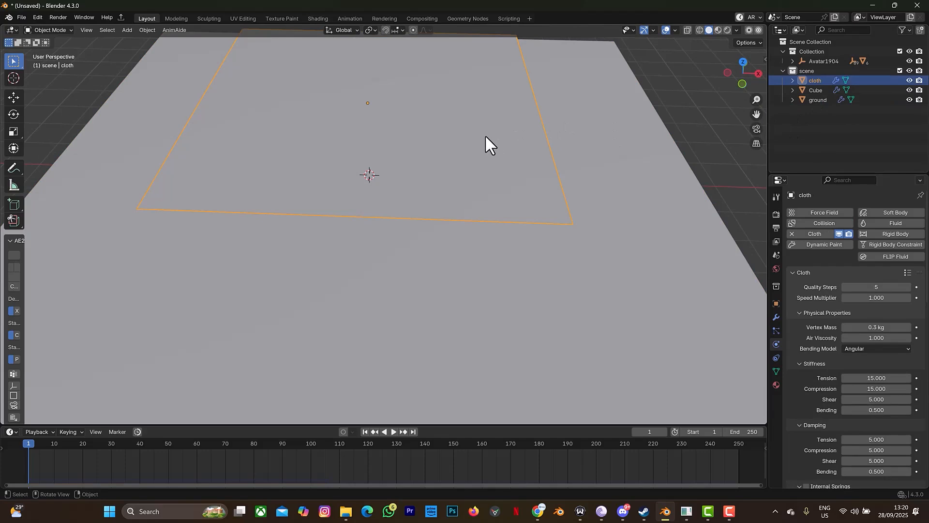
{"action": "key", "text": "Tab"}
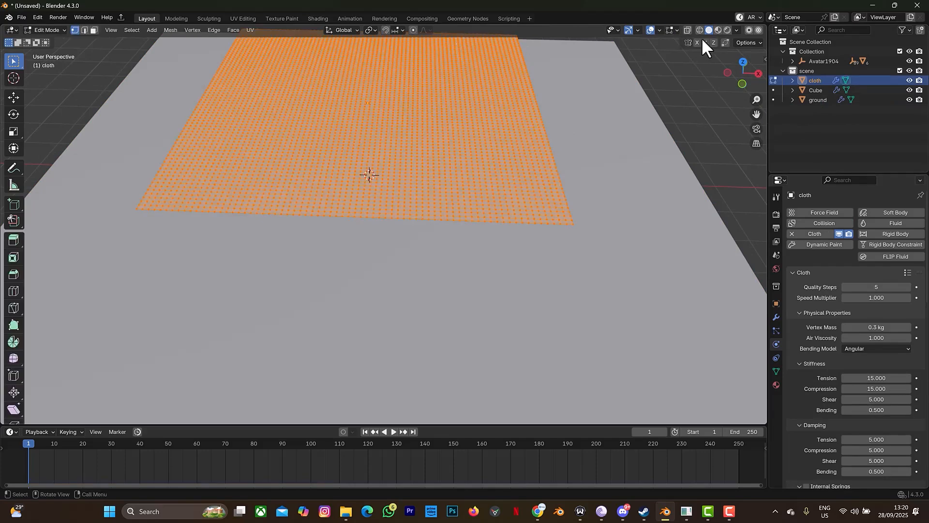
Step: In top view, deselect all and box-select a few vertices on the cloth's right edge
{"action": "left_click", "coordinate": [742, 62]}
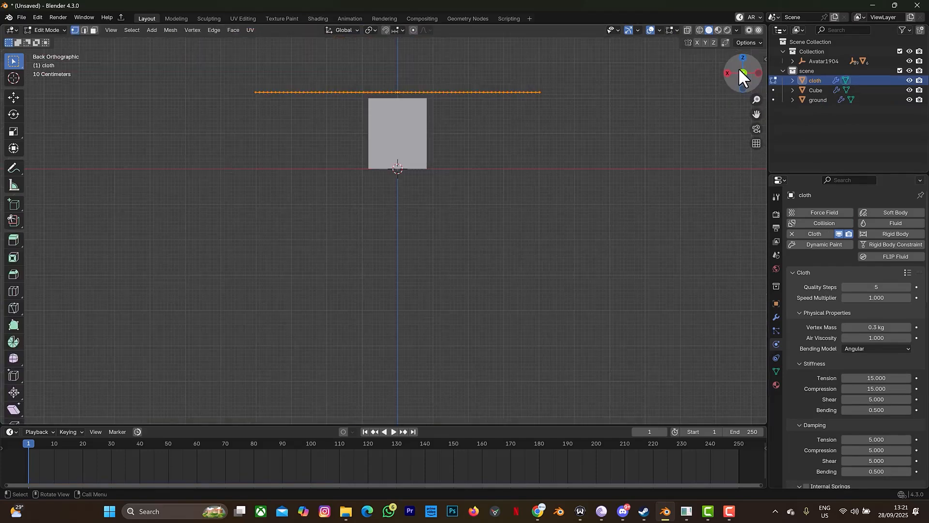
{"action": "left_click", "coordinate": [743, 57]}
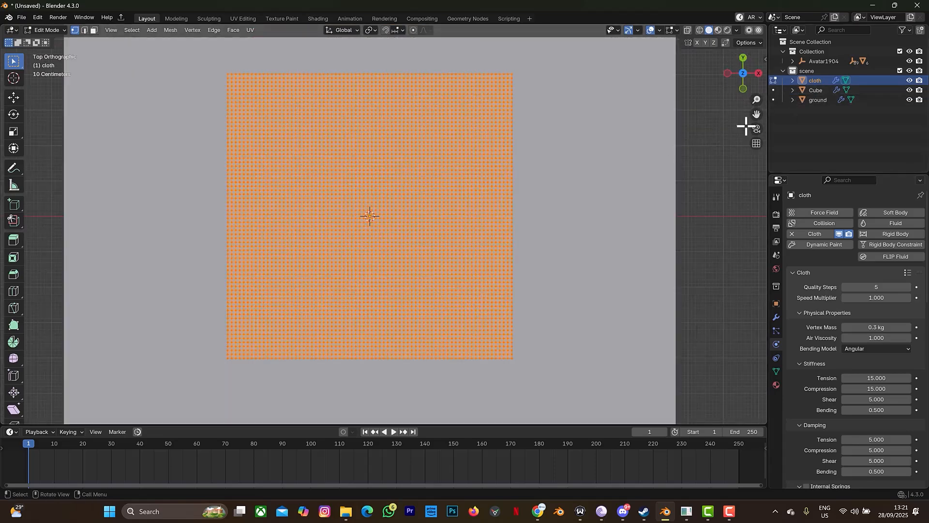
{"action": "scroll", "coordinate": [670, 169], "scroll_direction": "up", "scroll_amount": 4}
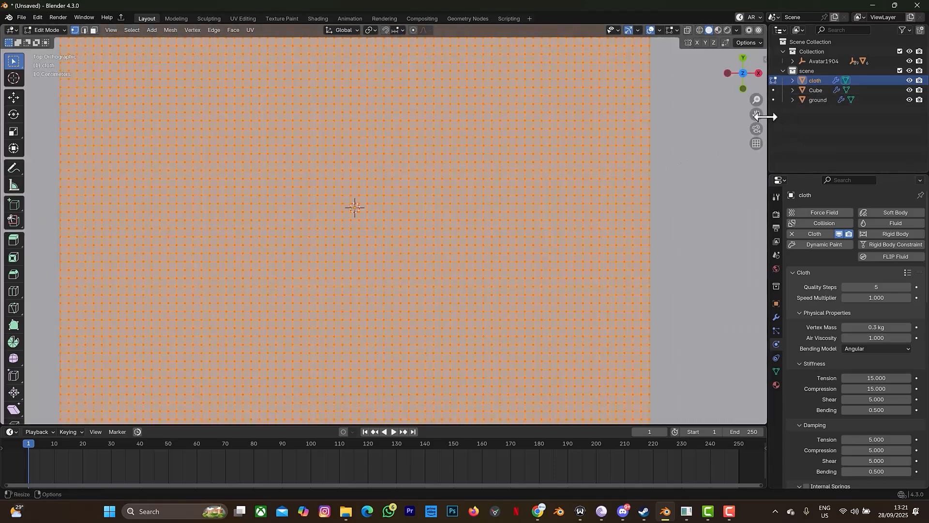
{"action": "left_click_drag", "start_coordinate": [749, 114], "coordinate": [709, 111]}
{"action": "left_click", "coordinate": [701, 132]}
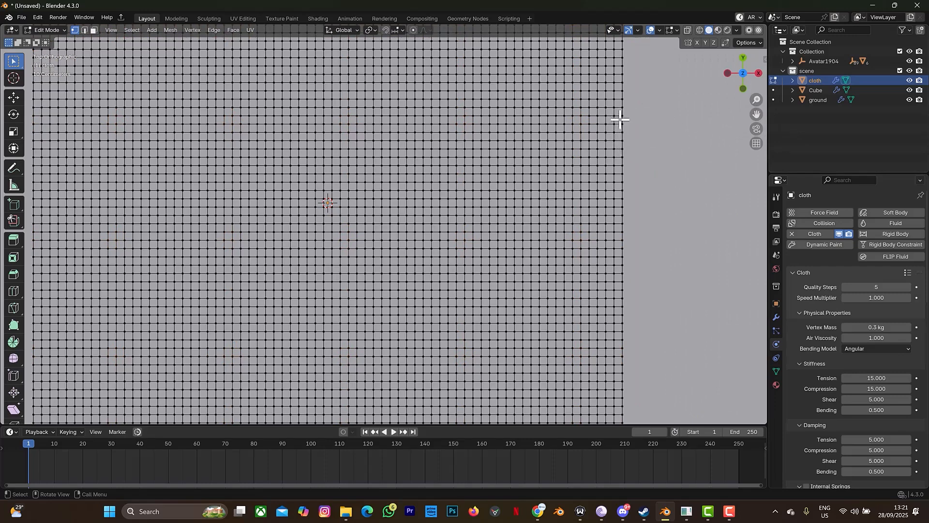
{"action": "scroll", "coordinate": [621, 127], "scroll_direction": "down", "scroll_amount": 5}
{"action": "scroll", "coordinate": [622, 129], "scroll_direction": "up", "scroll_amount": 4}
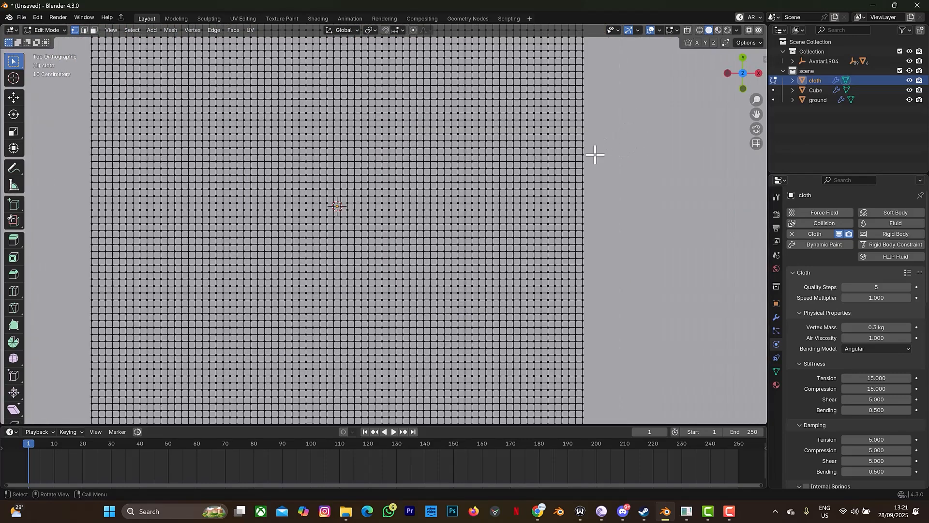
{"action": "left_click_drag", "start_coordinate": [579, 153], "coordinate": [592, 202]}
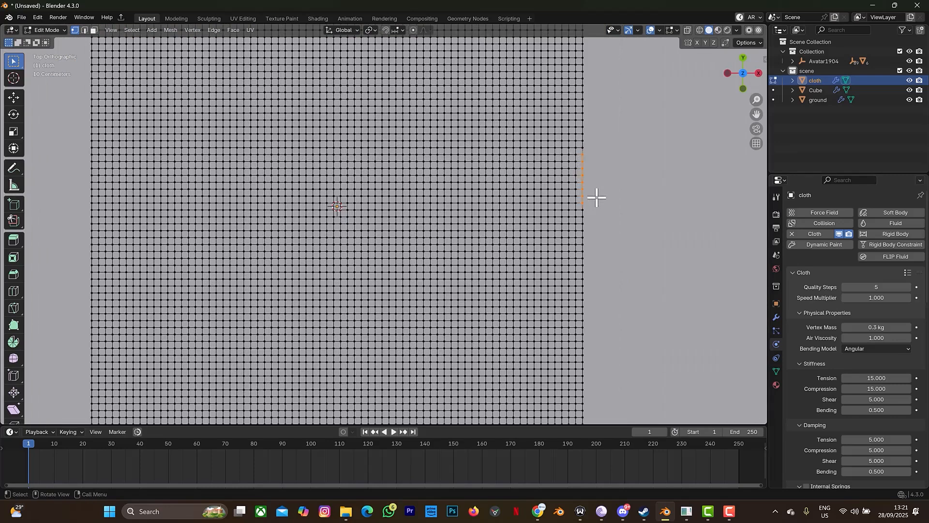
Step: Add a vertex group to the cloth and name it 'hook pin'
{"action": "left_click", "coordinate": [776, 371]}
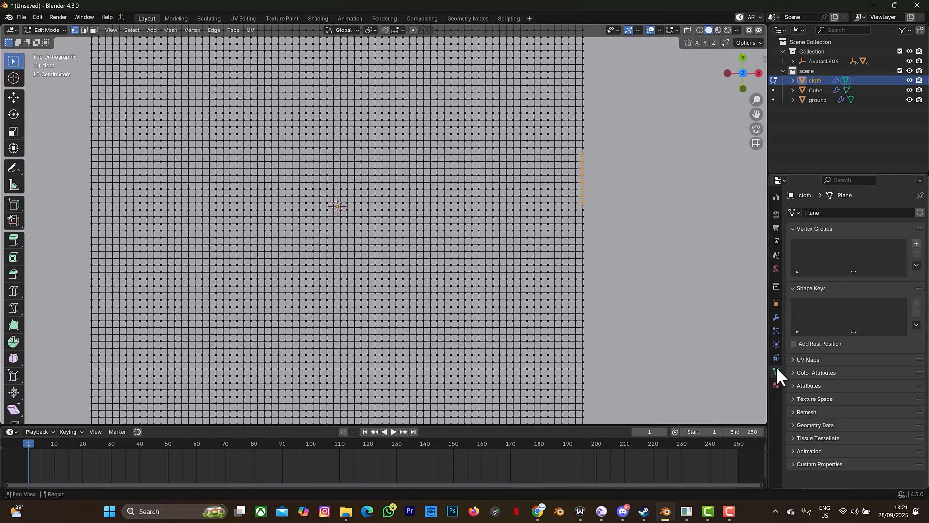
{"action": "left_click", "coordinate": [916, 244]}
{"action": "double_click", "coordinate": [821, 246]}
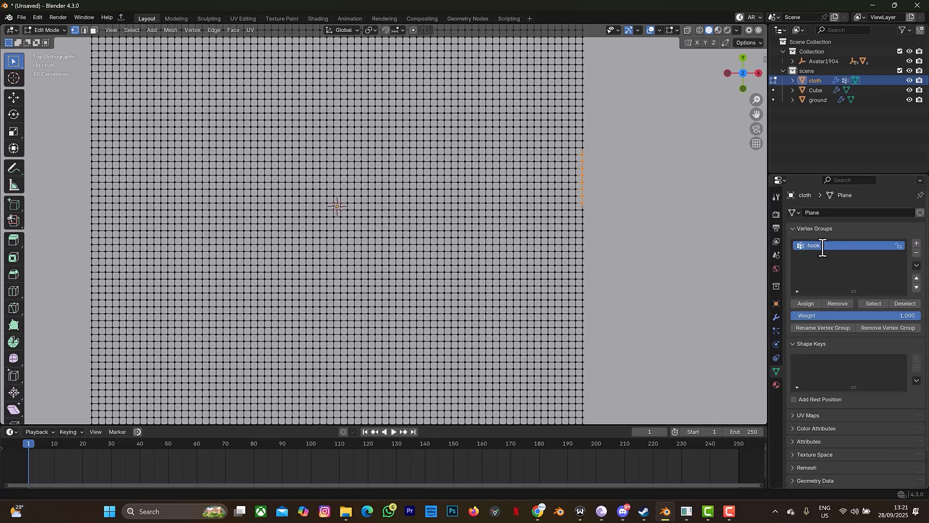
{"action": "key", "text": "Return"}
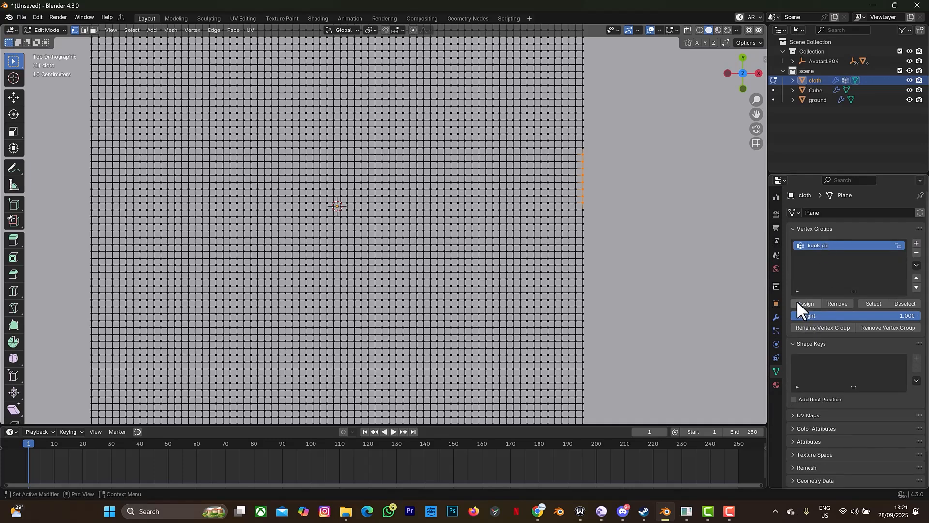
Step: Snap the 3D cursor to the selected vertices and return to Object Mode
{"action": "right_click", "coordinate": [583, 195]}
{"action": "mouse_move", "coordinate": [558, 379]}
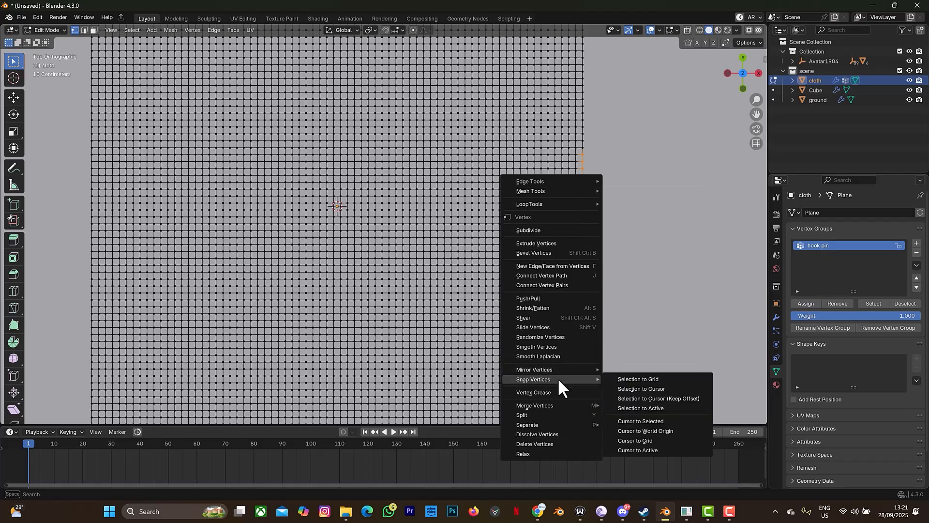
{"action": "left_click", "coordinate": [628, 420]}
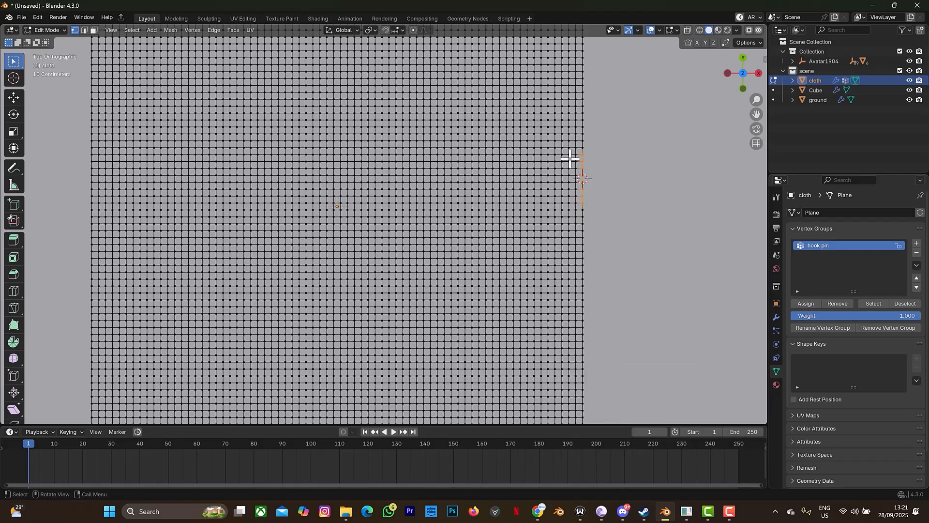
{"action": "key", "text": "Tab"}
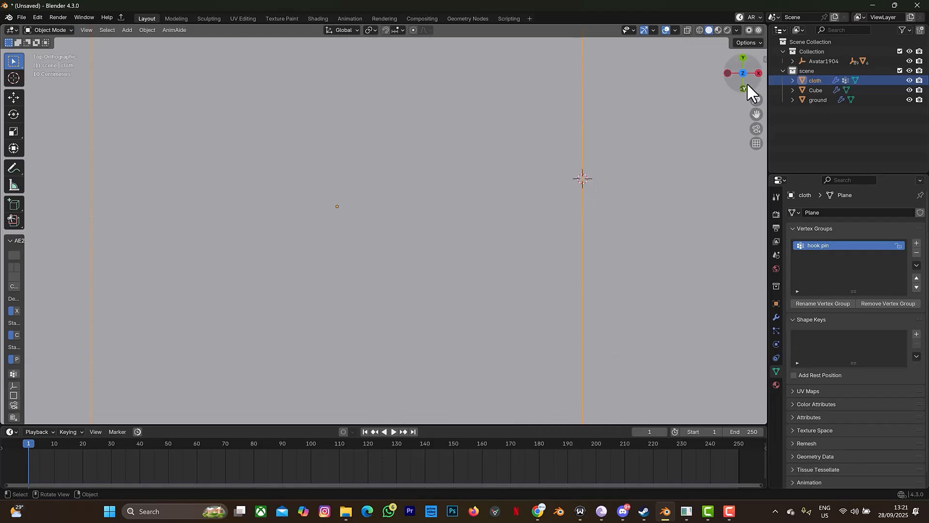
Step: Add a Plain Axes Empty at the 3D cursor, scale it to 0.703, and reselect the cloth
{"action": "left_click_drag", "start_coordinate": [742, 88], "coordinate": [681, 197]}
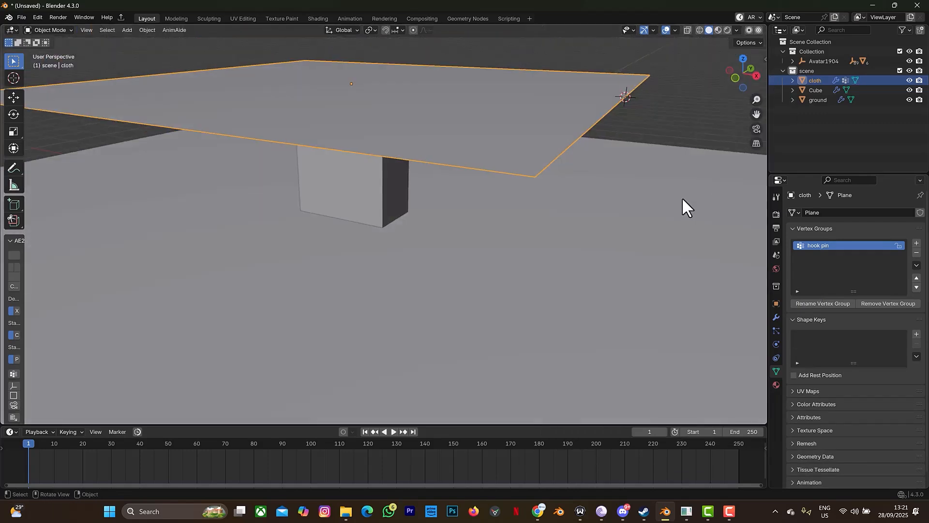
{"action": "key", "text": "shift+a"}
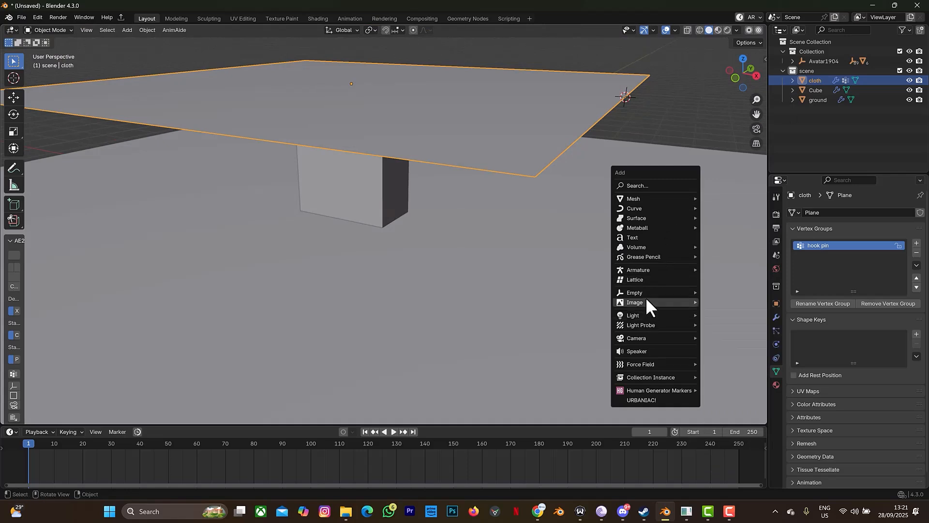
{"action": "mouse_move", "coordinate": [647, 294]}
{"action": "left_click", "coordinate": [709, 291]}
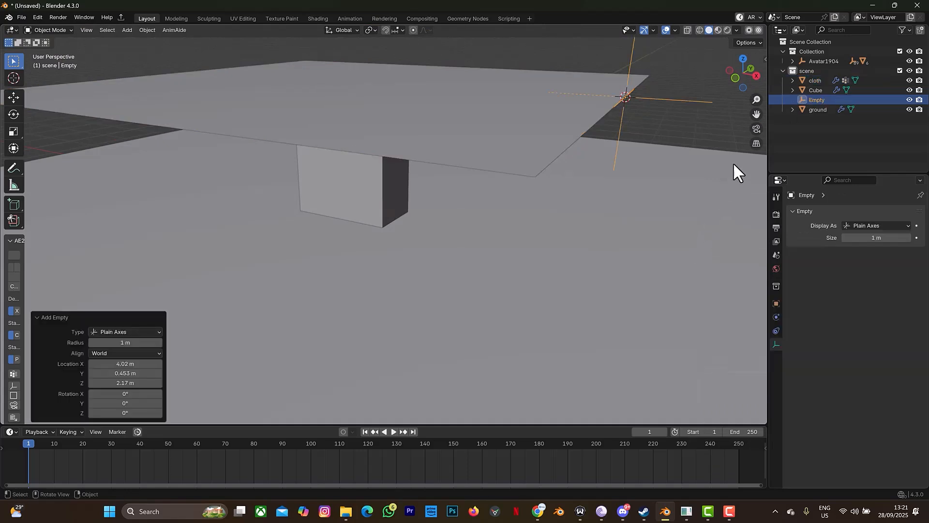
{"action": "key", "text": "s"}
{"action": "left_click", "coordinate": [698, 142]}
{"action": "mouse_move", "coordinate": [744, 71]}
{"action": "left_mouse_down"}
{"action": "mouse_move", "coordinate": [731, 73]}
{"action": "mouse_move", "coordinate": [744, 70]}
{"action": "left_mouse_up"}
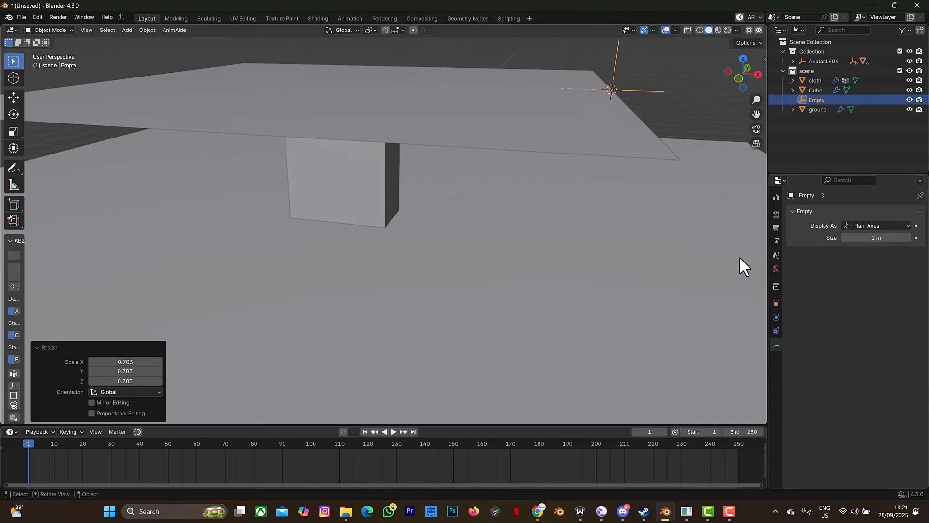
{"action": "left_click", "coordinate": [504, 114]}
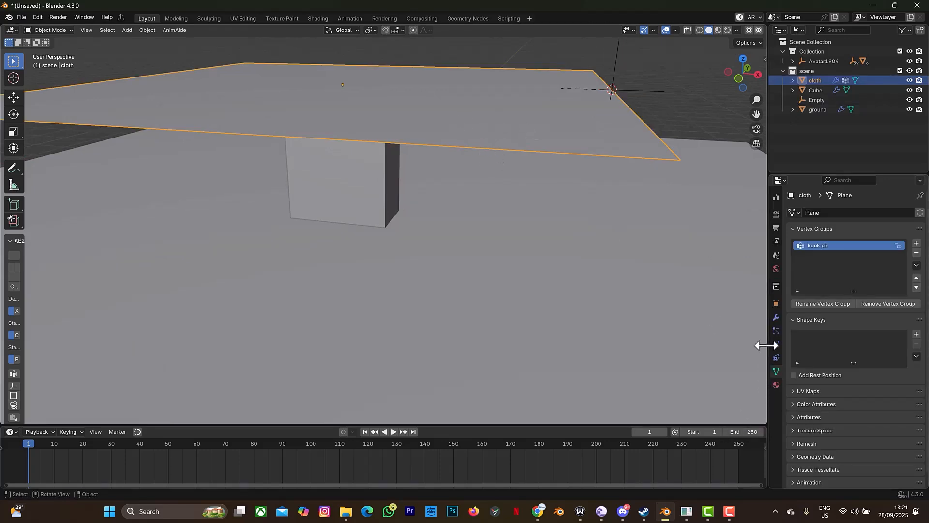
Step: In the cloth's Physics properties, set the Shape Pin Group to the 'hook pin' vertex group
{"action": "left_click", "coordinate": [775, 344]}
{"action": "scroll", "coordinate": [878, 384], "scroll_direction": "down", "scroll_amount": 15}
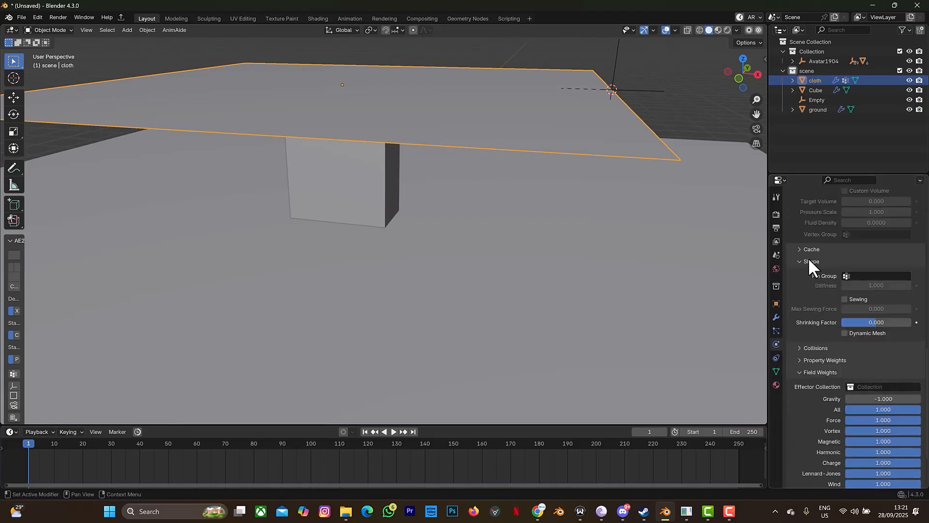
{"action": "left_click", "coordinate": [846, 276]}
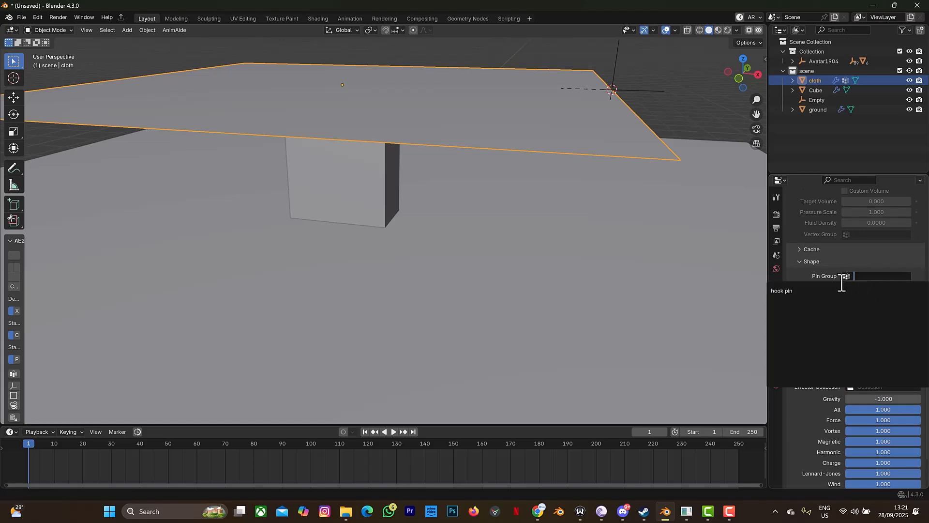
{"action": "left_click", "coordinate": [826, 291]}
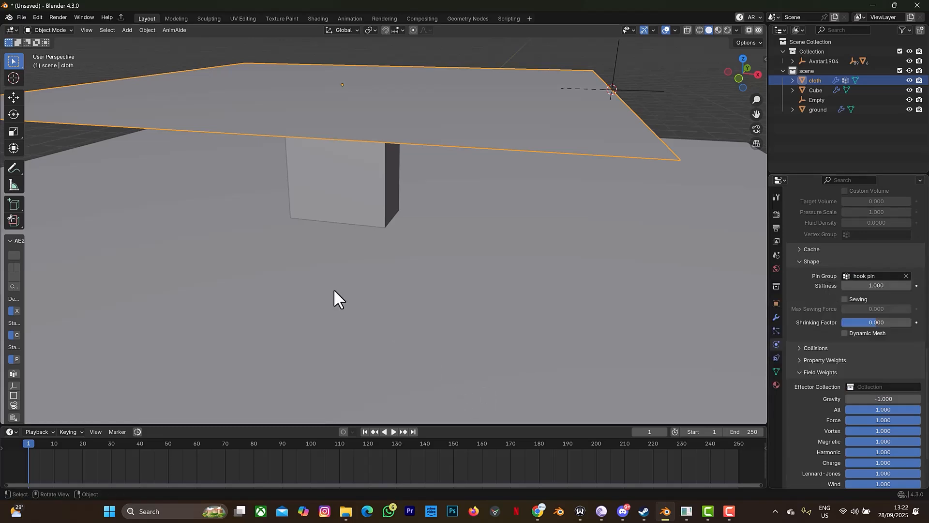
{"action": "scroll", "coordinate": [333, 289], "scroll_direction": "down", "scroll_amount": 3}
{"action": "scroll", "coordinate": [333, 289], "scroll_direction": "down", "scroll_amount": 2}
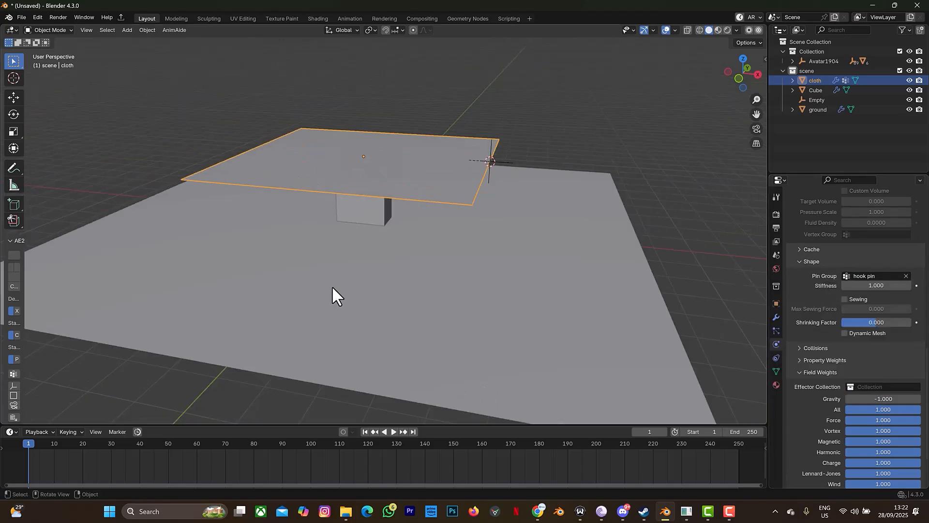
Step: Play the cloth simulation and orbit to watch it drape over the cube
{"action": "key", "text": "space"}
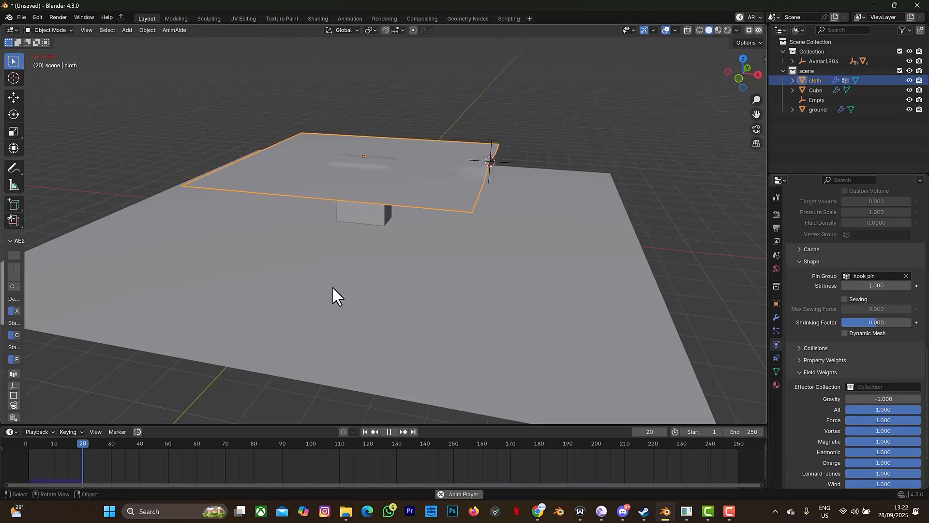
{"action": "left_click_drag", "start_coordinate": [756, 72], "coordinate": [723, 80]}
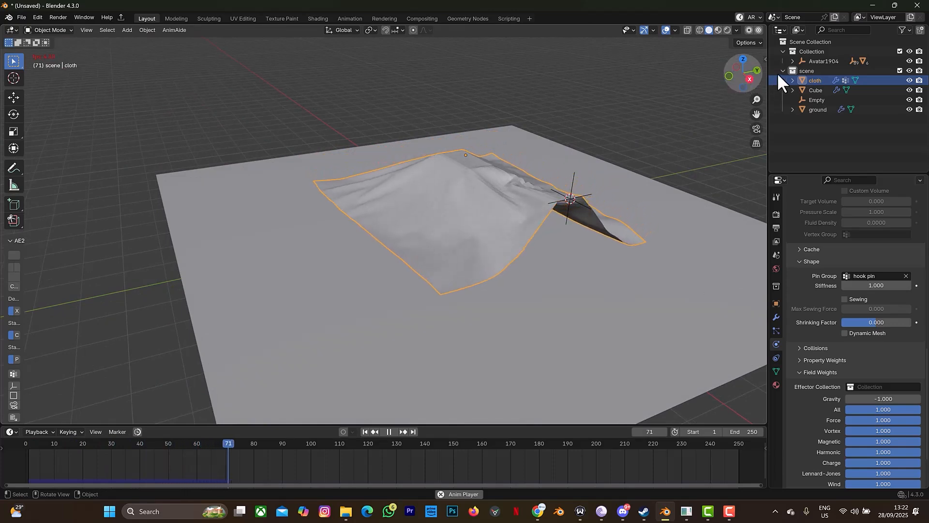
{"action": "left_click_drag", "start_coordinate": [748, 77], "coordinate": [546, 134]}
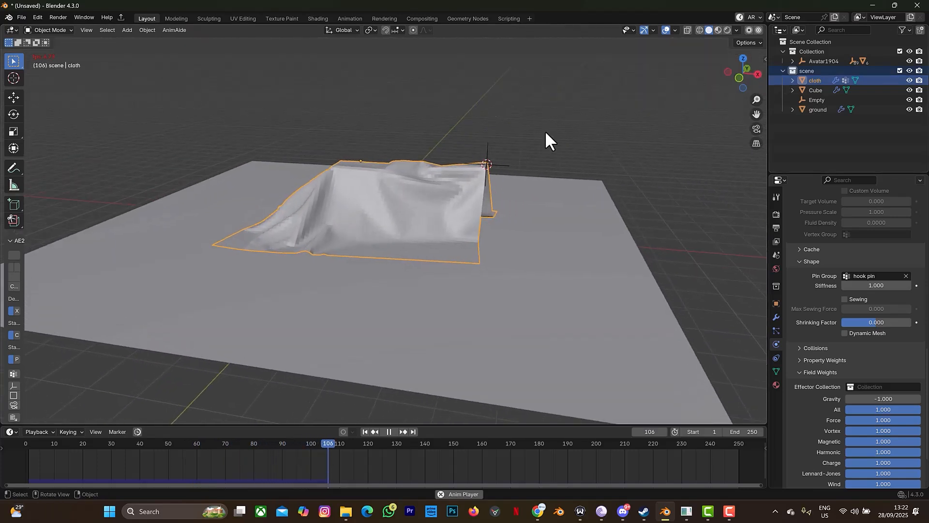
Step: Stop playback, rewind to frame 1, and show the cloth's Modifier properties
{"action": "left_click", "coordinate": [389, 431]}
{"action": "left_click", "coordinate": [365, 431]}
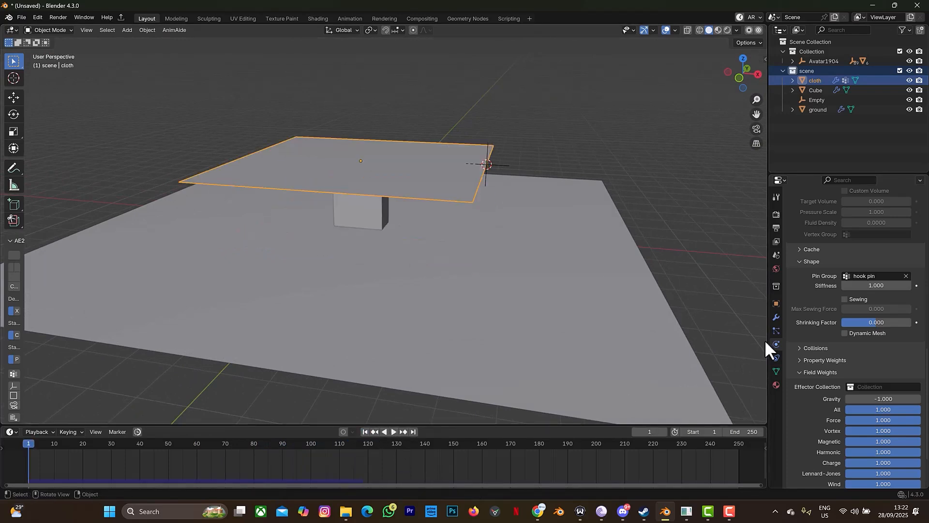
{"action": "left_click", "coordinate": [775, 317]}
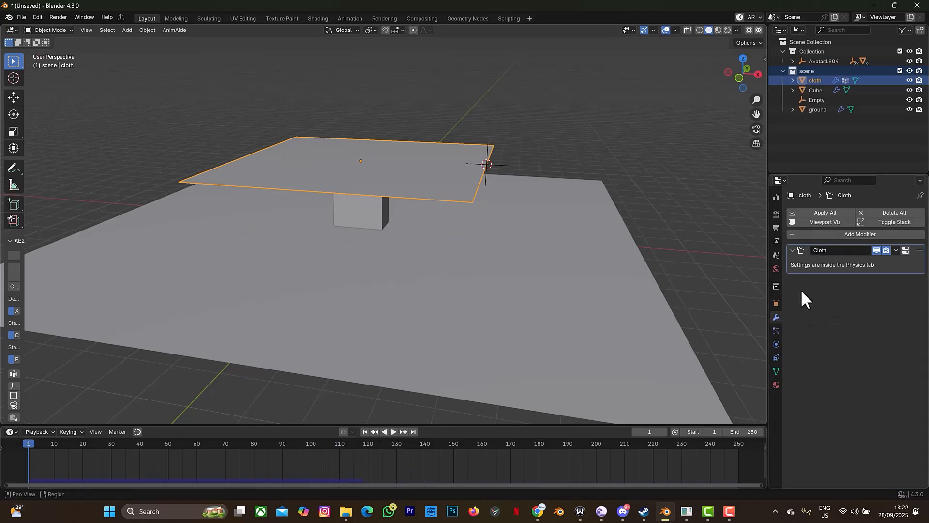
Step: Add a Hook modifier, move it above Cloth, and pick the Empty as its object
{"action": "left_click", "coordinate": [864, 235]}
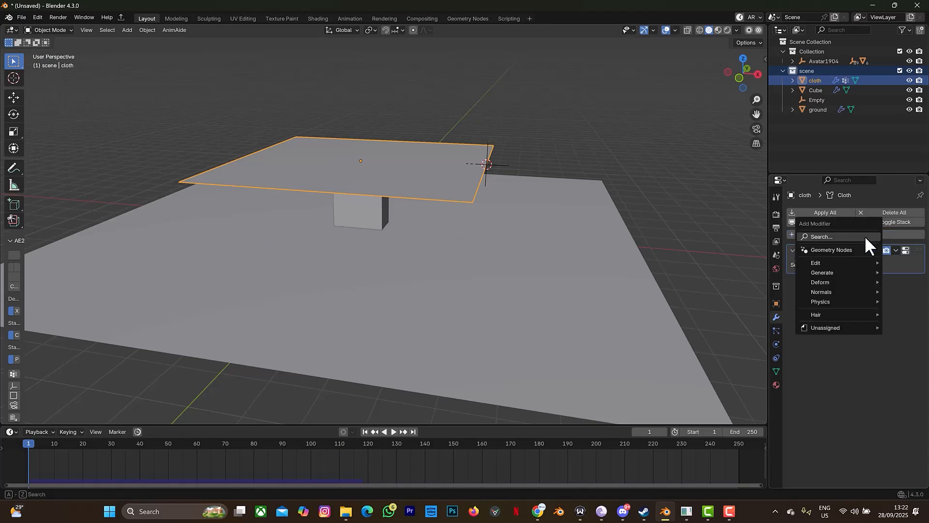
{"action": "left_click", "coordinate": [864, 236]}
{"action": "type", "text": "hoo"}
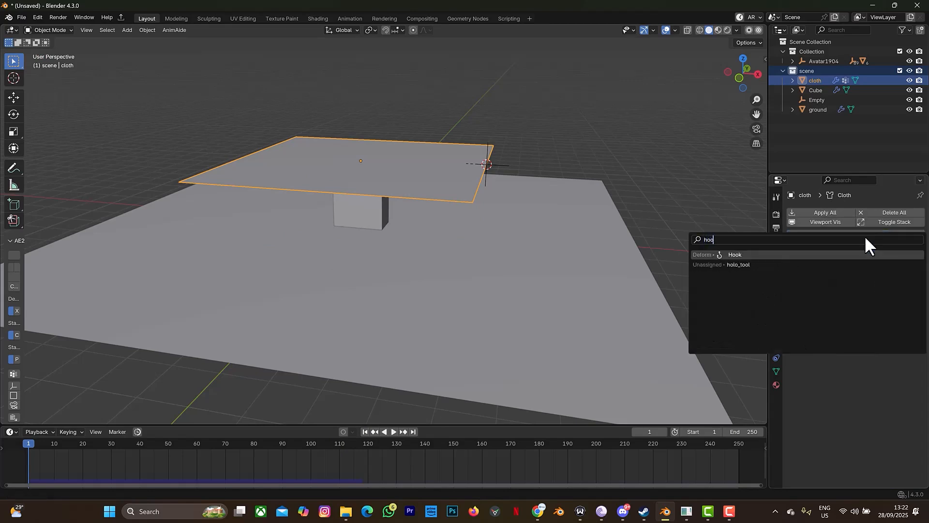
{"action": "left_click", "coordinate": [835, 255]}
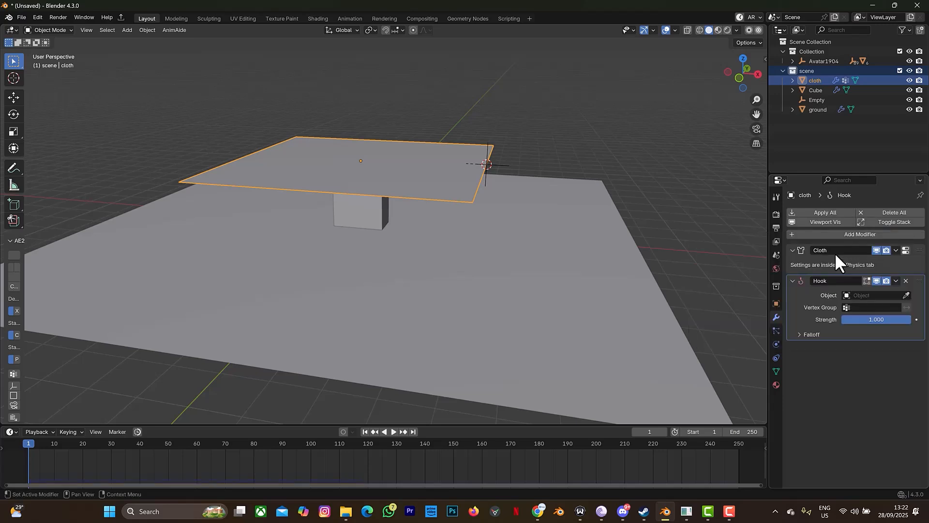
{"action": "left_click_drag", "start_coordinate": [921, 286], "coordinate": [908, 232]}
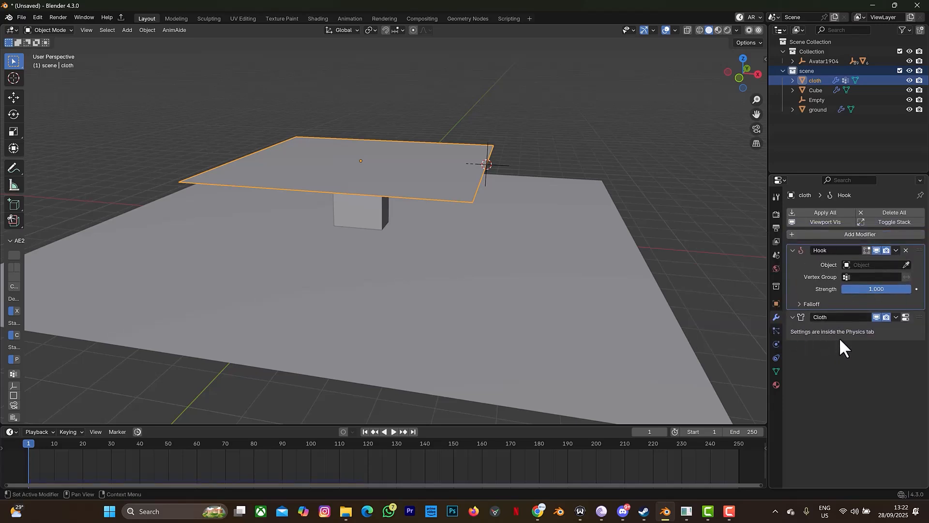
{"action": "left_click", "coordinate": [907, 264]}
{"action": "left_click", "coordinate": [487, 151]}
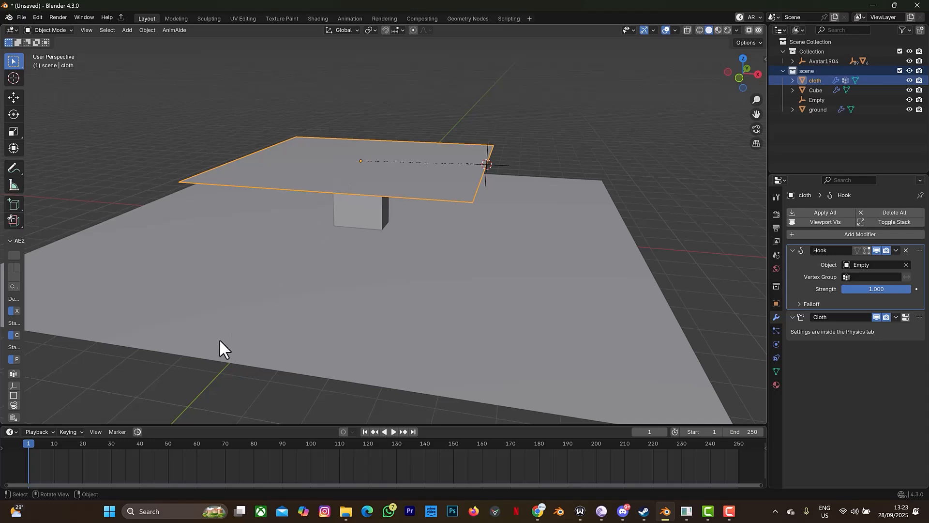
Step: Play the hooked cloth simulation from a lower angle, then stop it
{"action": "key", "text": "space"}
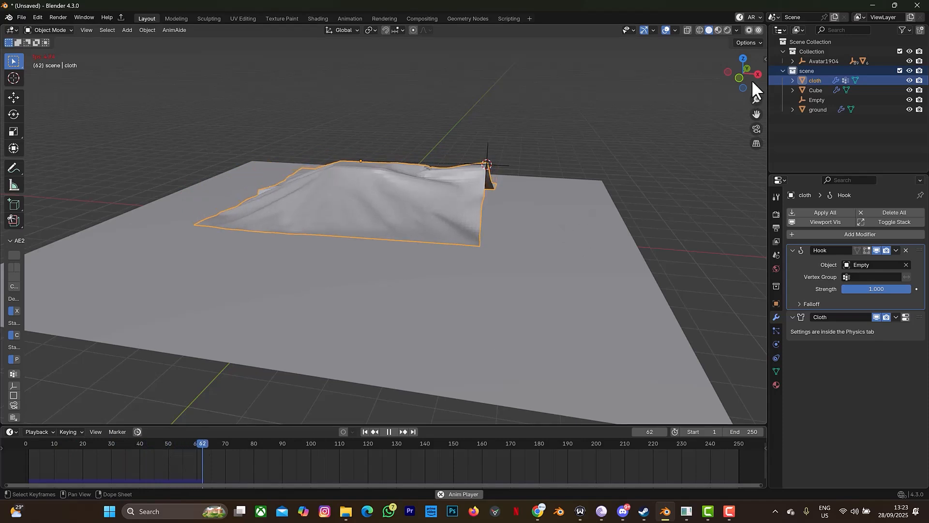
{"action": "left_click_drag", "start_coordinate": [736, 74], "coordinate": [738, 48]}
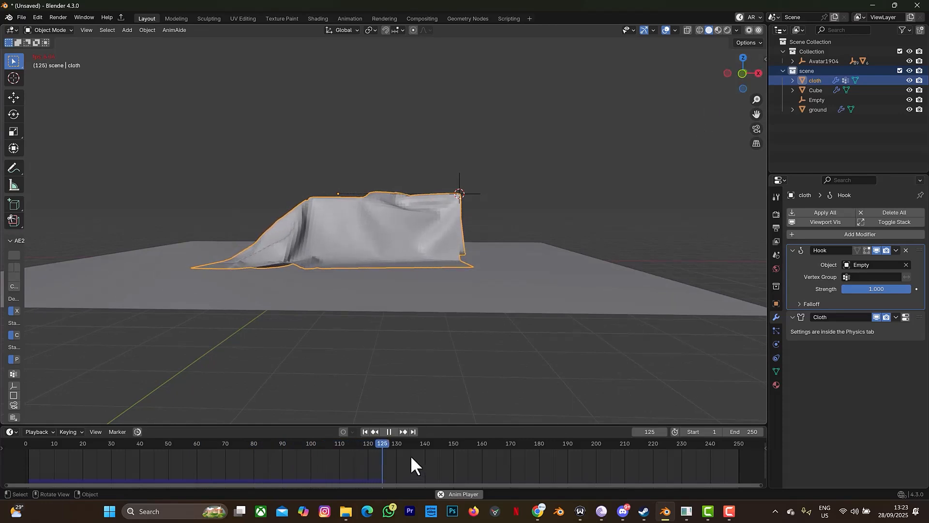
{"action": "left_click", "coordinate": [388, 430]}
Step: Rewind to frame 1 and select the Empty from an elevated view
{"action": "left_click", "coordinate": [365, 431]}
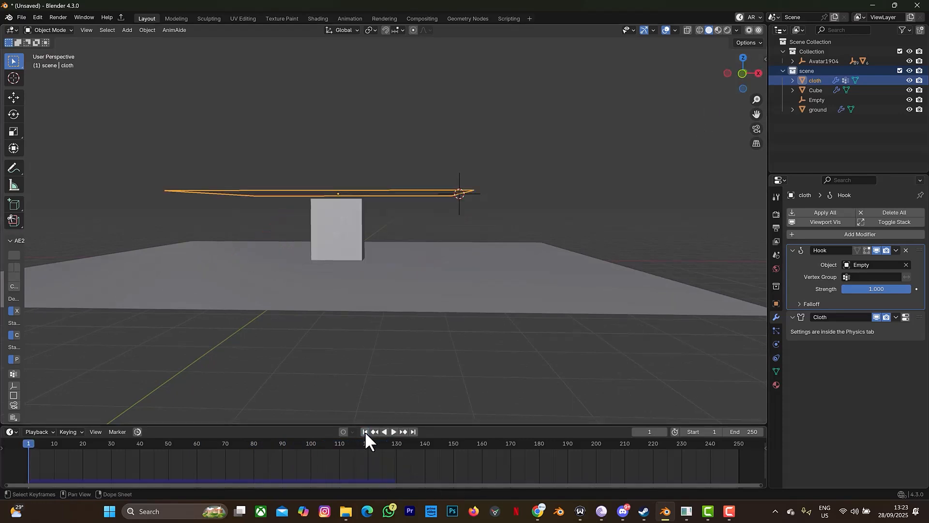
{"action": "left_click_drag", "start_coordinate": [740, 78], "coordinate": [575, 156]}
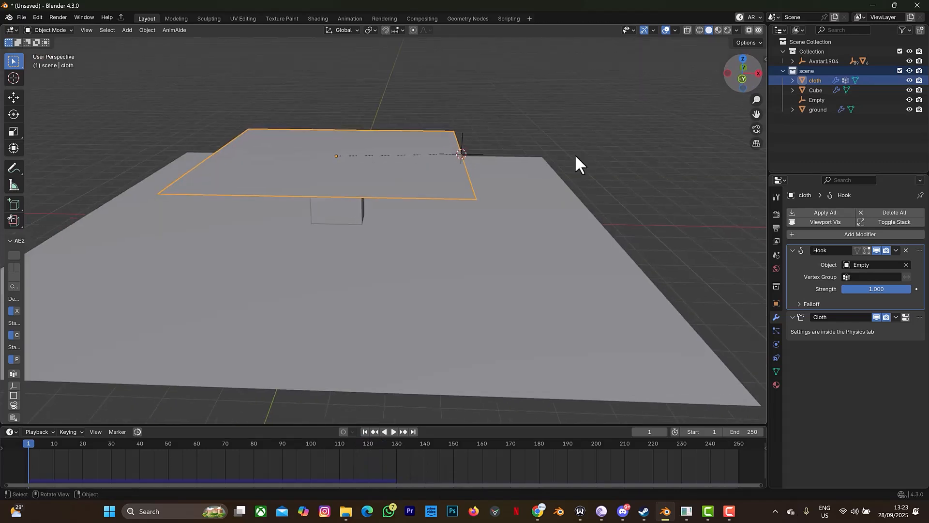
{"action": "left_click", "coordinate": [461, 141]}
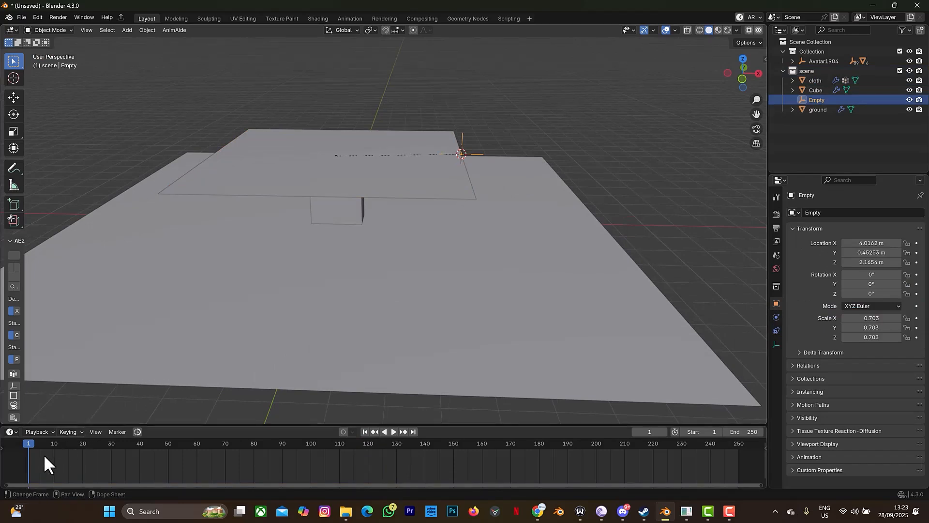
Step: In front orthographic view, insert a LocRotScale keyframe on the Empty at frame 1
{"action": "left_click", "coordinate": [742, 78]}
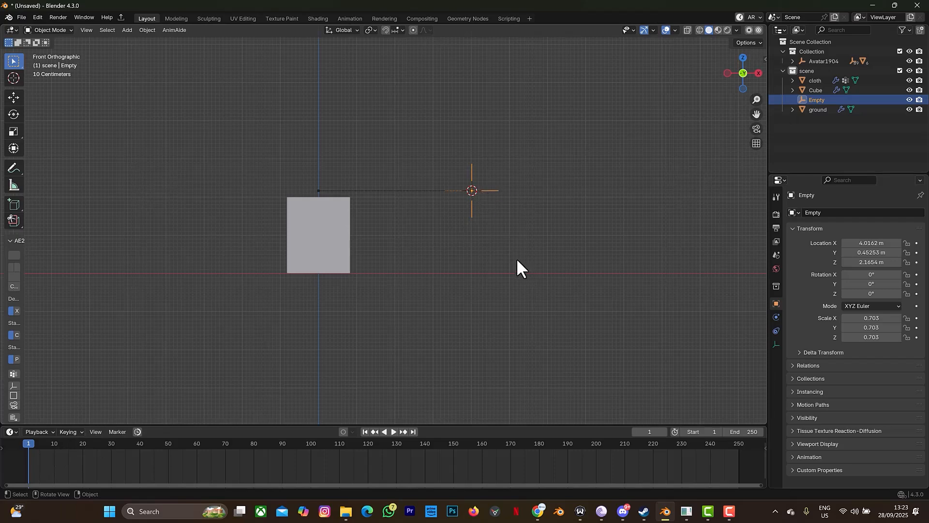
{"action": "key", "text": "i"}
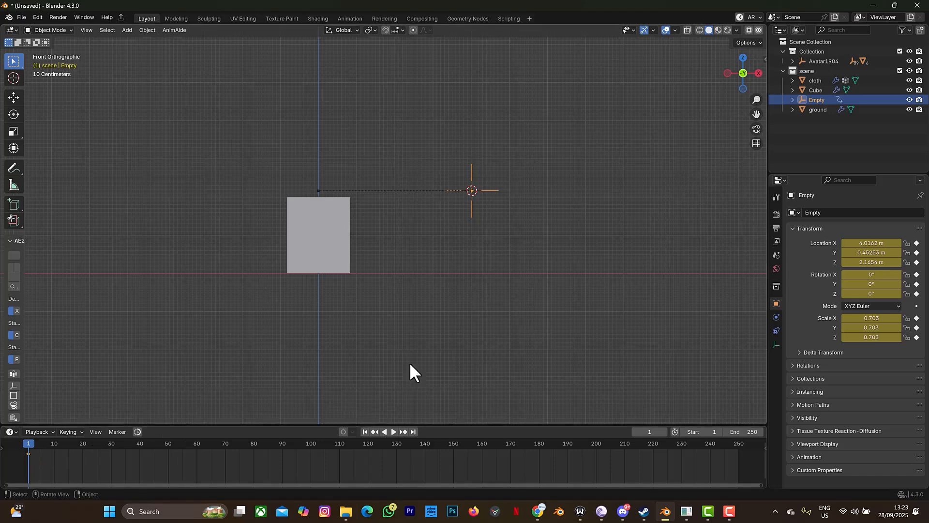
{"action": "left_click", "coordinate": [647, 432]}
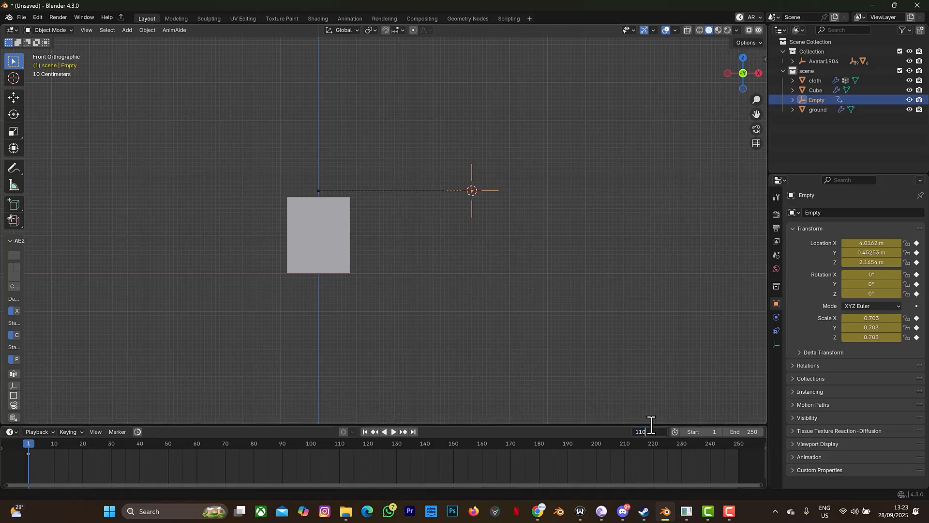
Step: At frame 110, lower the Empty along Z to just above the ground
{"action": "type", "text": "110"}
{"action": "key", "text": "Return"}
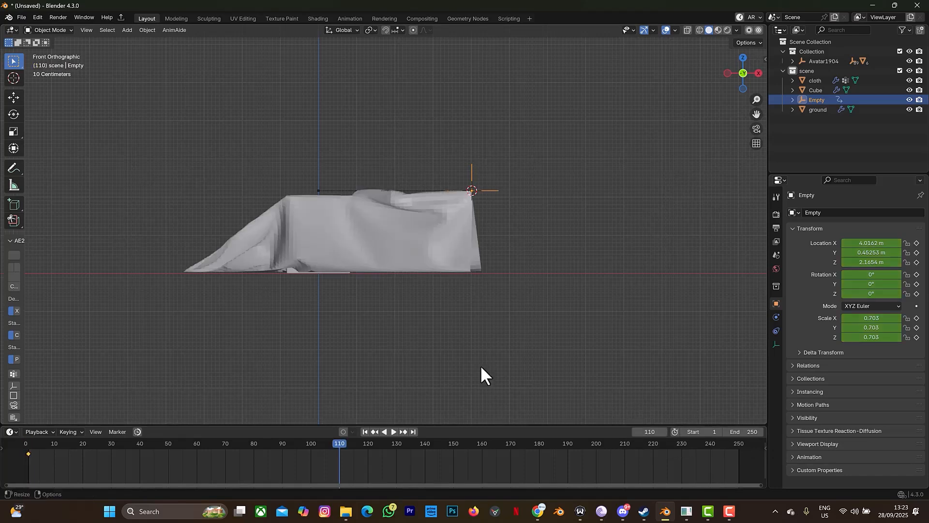
{"action": "key", "text": "g"}
{"action": "key", "text": "z"}
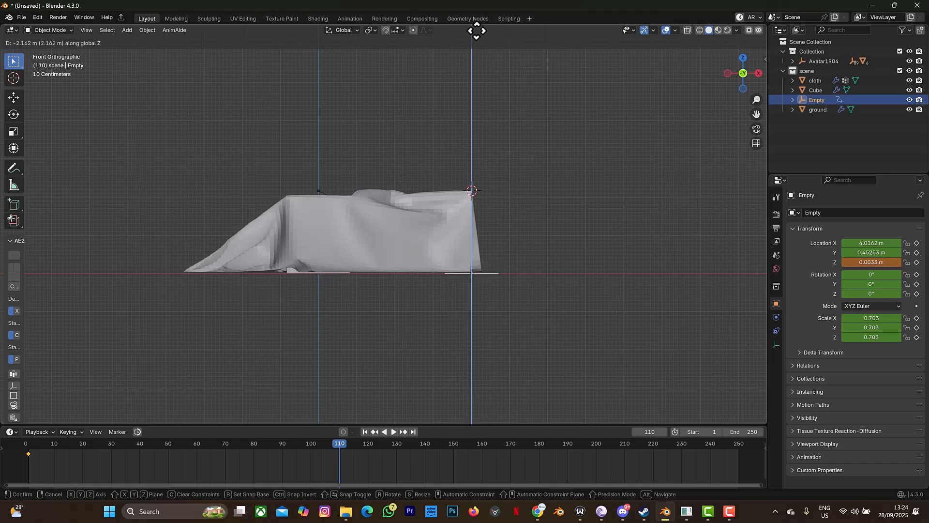
{"action": "left_click", "coordinate": [476, 30]}
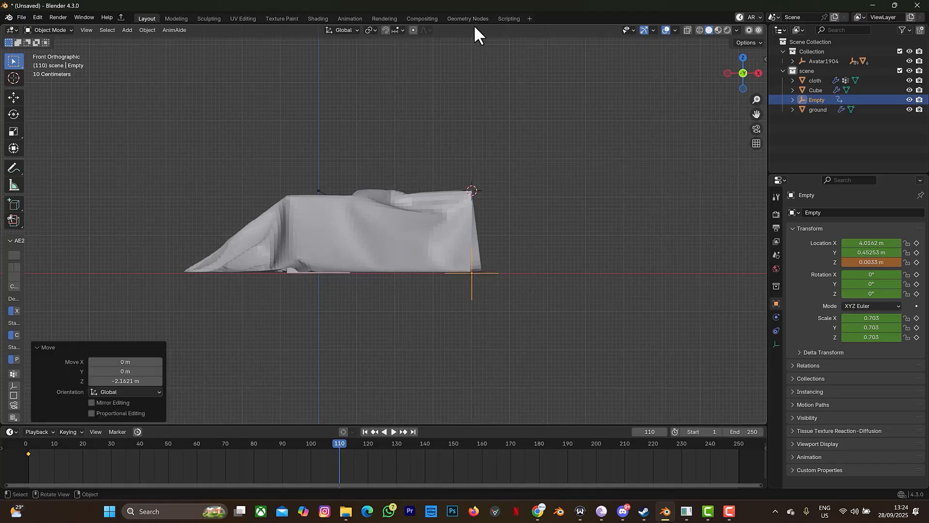
{"action": "key", "text": "g"}
{"action": "key", "text": "z"}
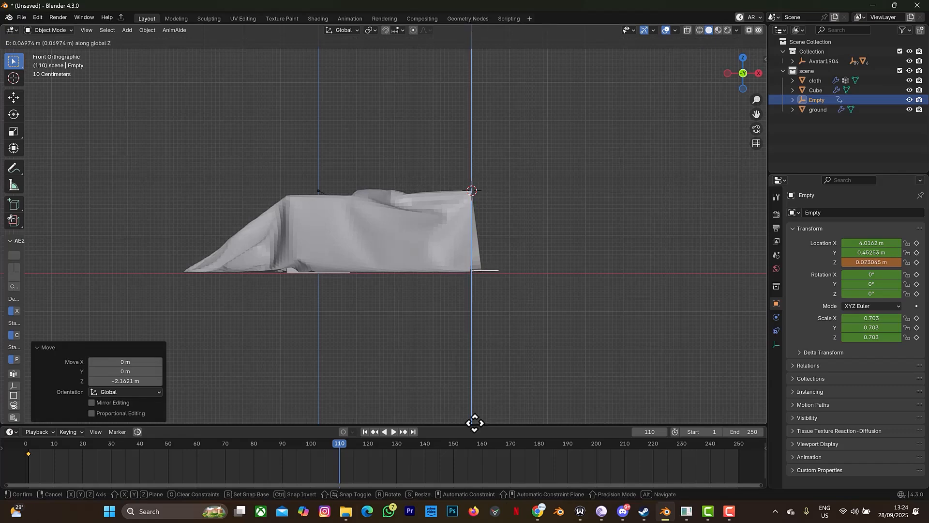
{"action": "left_click", "coordinate": [472, 21]}
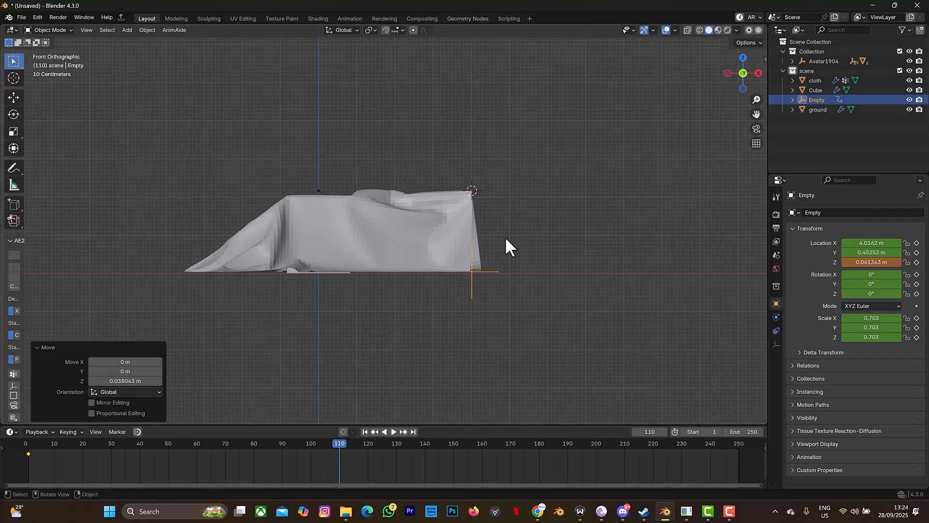
Step: Move the Empty left to X 3.1919 m and keyframe it
{"action": "key", "text": "g"}
{"action": "key", "text": "x"}
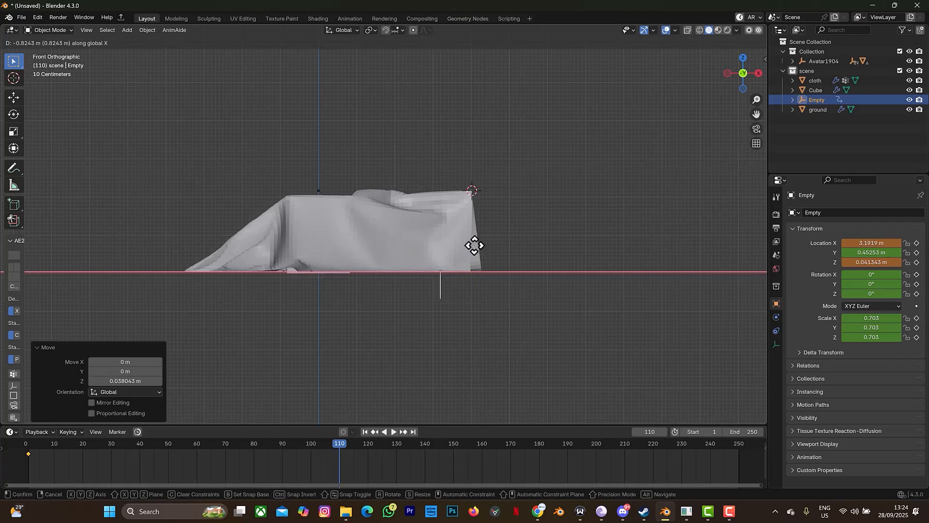
{"action": "left_click", "coordinate": [474, 246]}
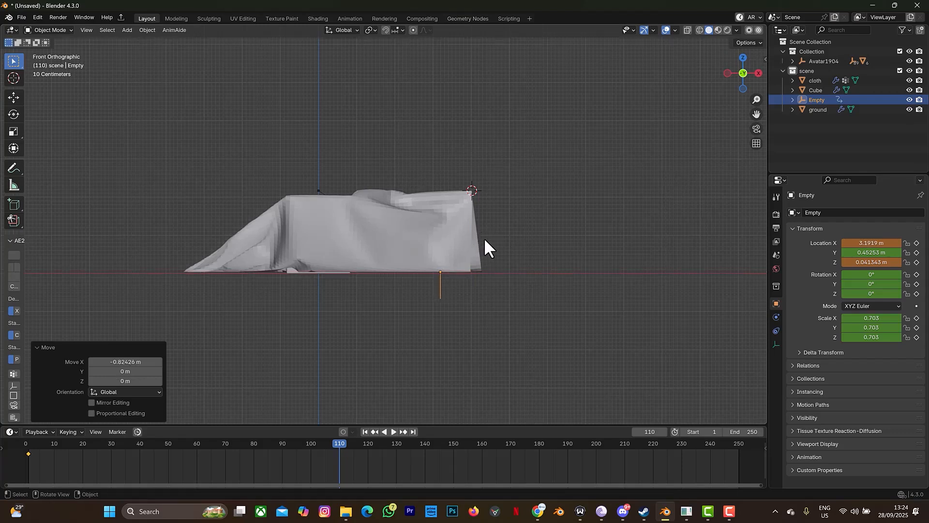
{"action": "key", "text": "i"}
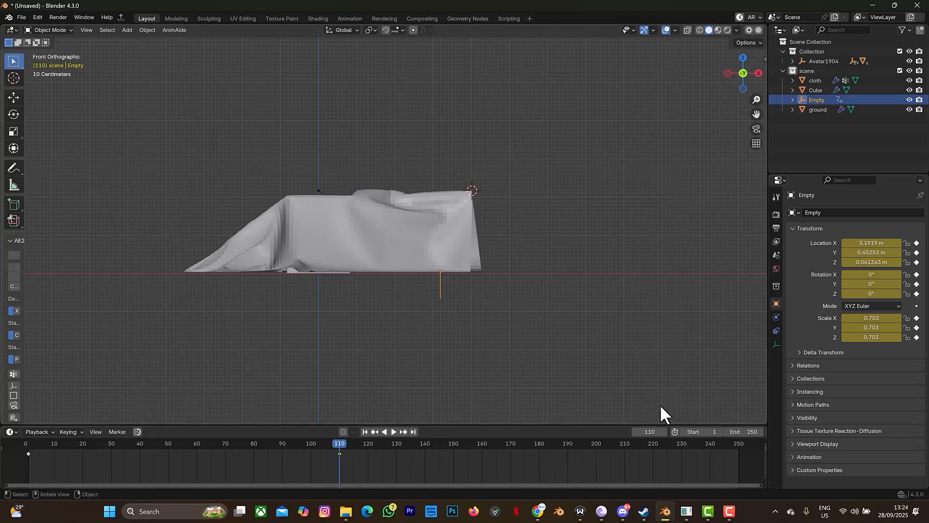
Step: At frame 170, move the Empty right to X 9.9572 m and keyframe it
{"action": "left_click", "coordinate": [642, 431]}
{"action": "type", "text": "170"}
{"action": "key", "text": "Return"}
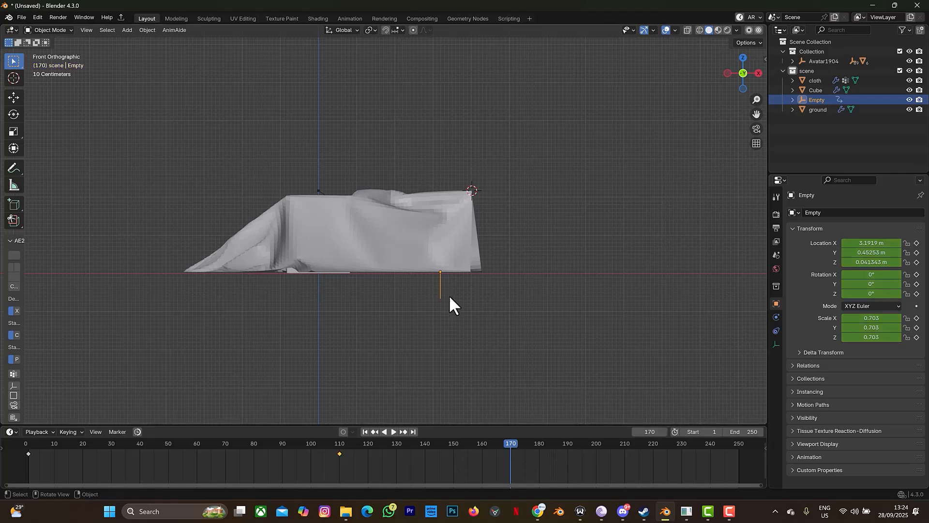
{"action": "key", "text": "g"}
{"action": "key", "text": "x"}
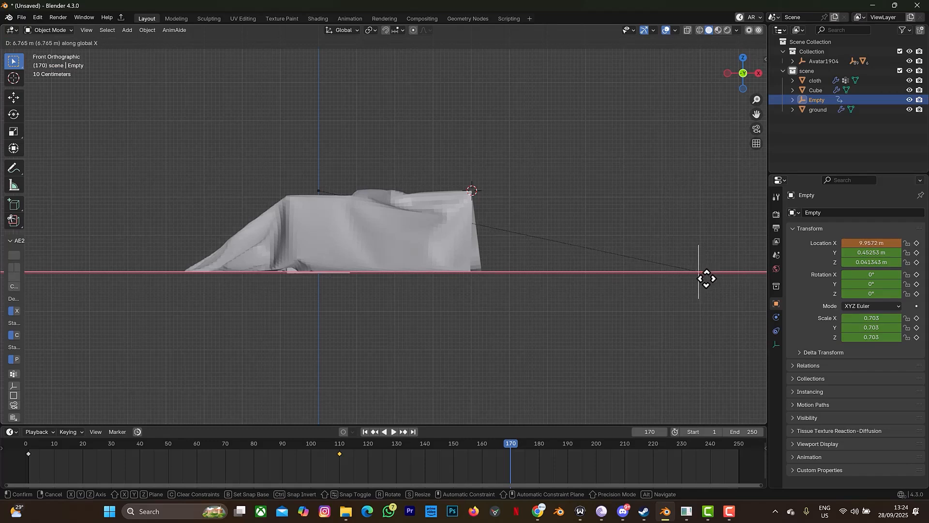
{"action": "left_click", "coordinate": [707, 278]}
{"action": "key", "text": "i"}
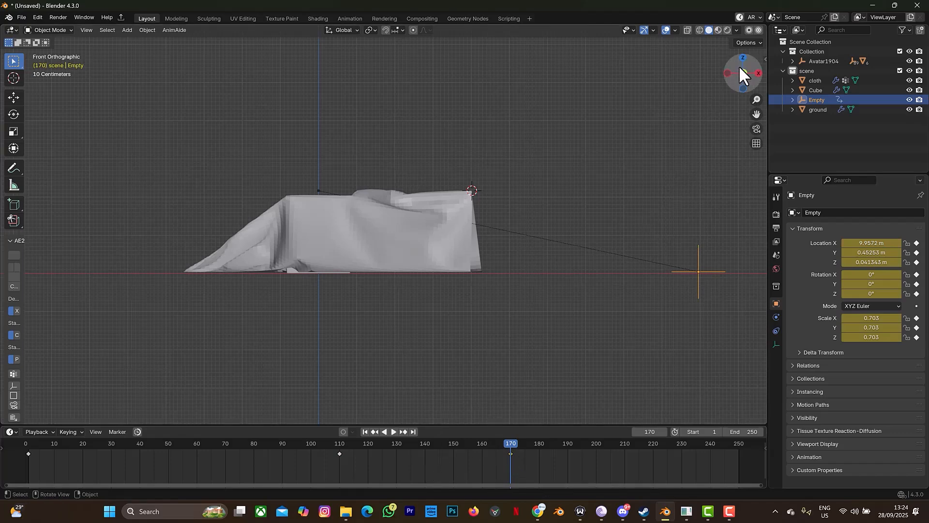
{"action": "left_click_drag", "start_coordinate": [740, 73], "coordinate": [730, 102]}
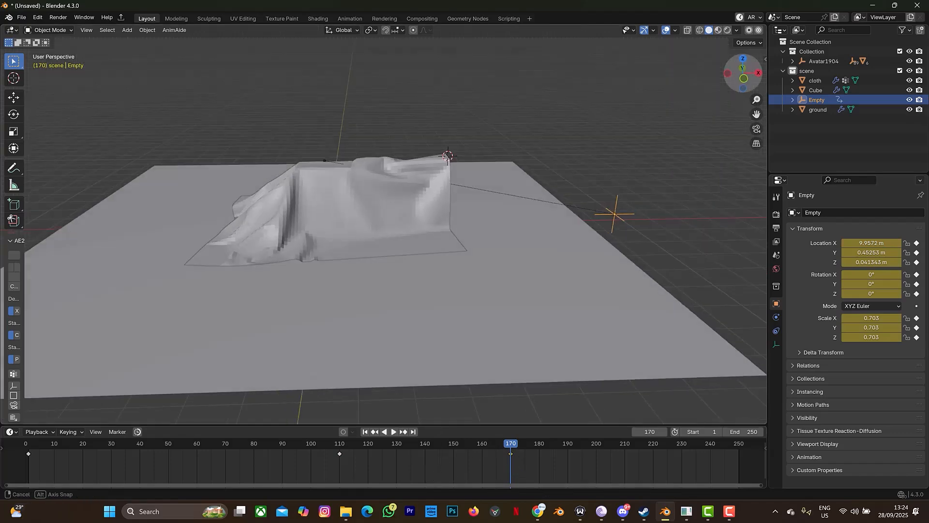
Step: Rewind to frame 1 and play the simulation, watching the Empty pull the cloth down
{"action": "left_click", "coordinate": [365, 431]}
{"action": "key", "text": "space"}
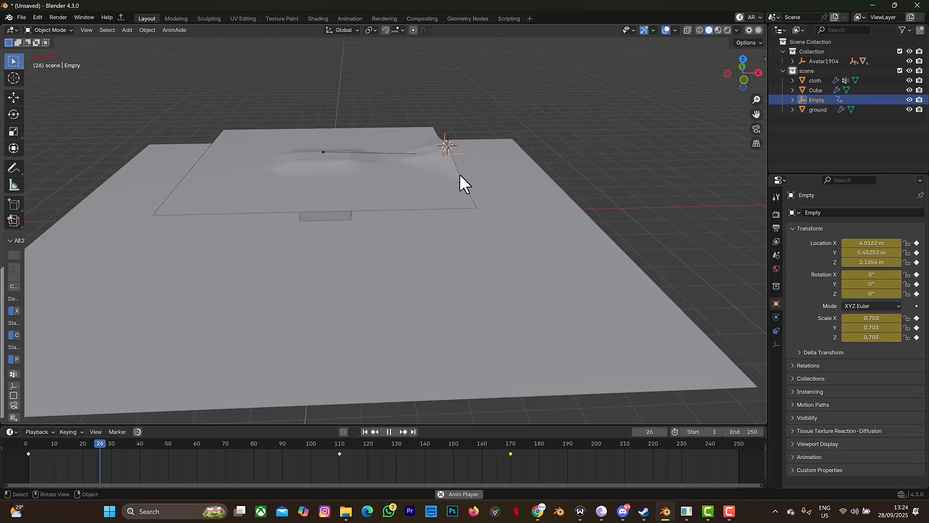
{"action": "mouse_move", "coordinate": [754, 74]}
{"action": "left_mouse_down"}
{"action": "mouse_move", "coordinate": [738, 78]}
{"action": "mouse_move", "coordinate": [751, 73]}
{"action": "left_mouse_up"}
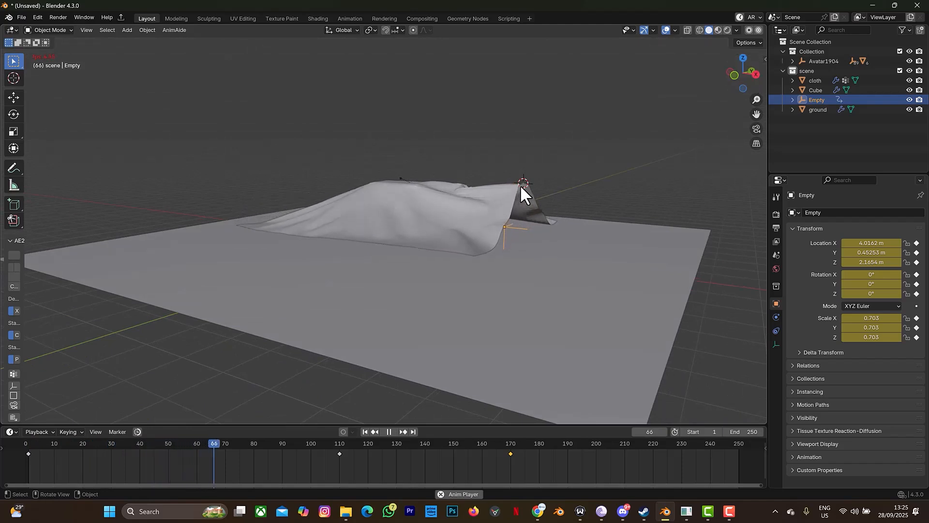
Step: Stop and rewind, then set the cloth's Hook modifier vertex group to 'hook pin'
{"action": "left_click", "coordinate": [389, 431]}
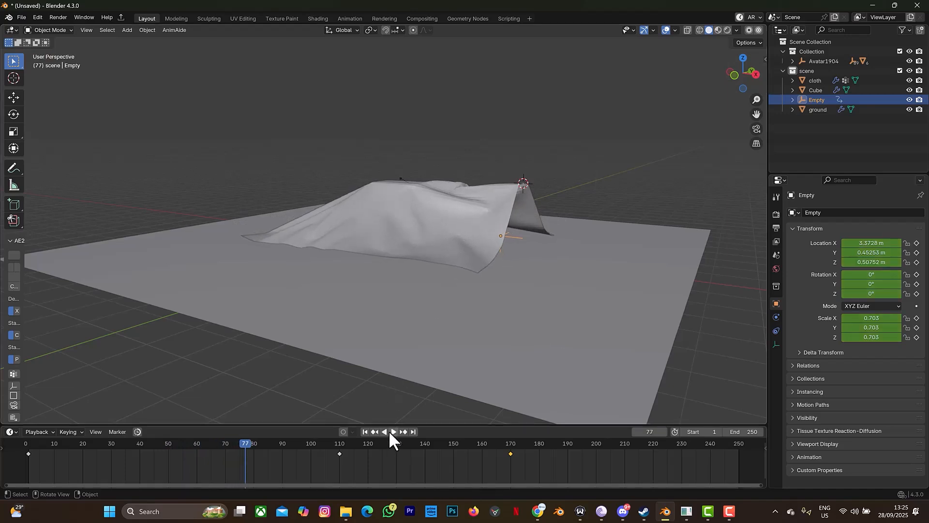
{"action": "left_click", "coordinate": [364, 431]}
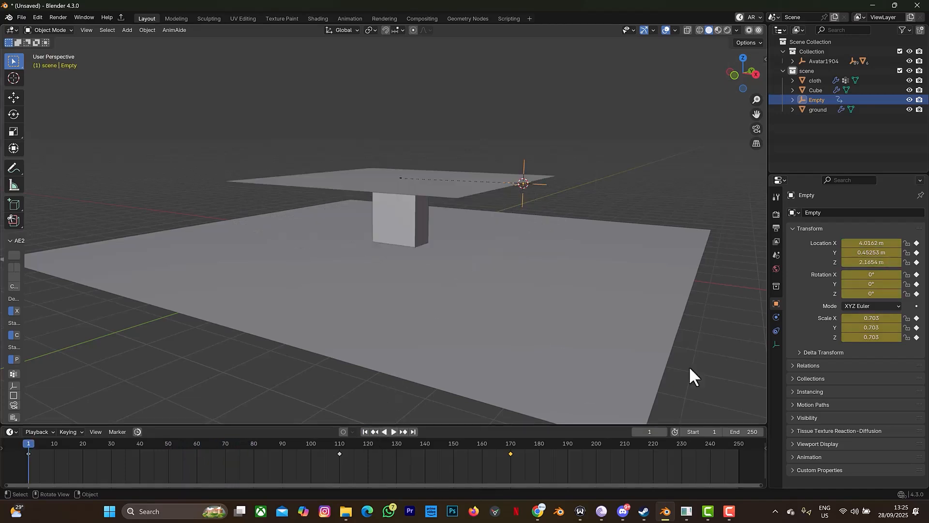
{"action": "left_click", "coordinate": [437, 187]}
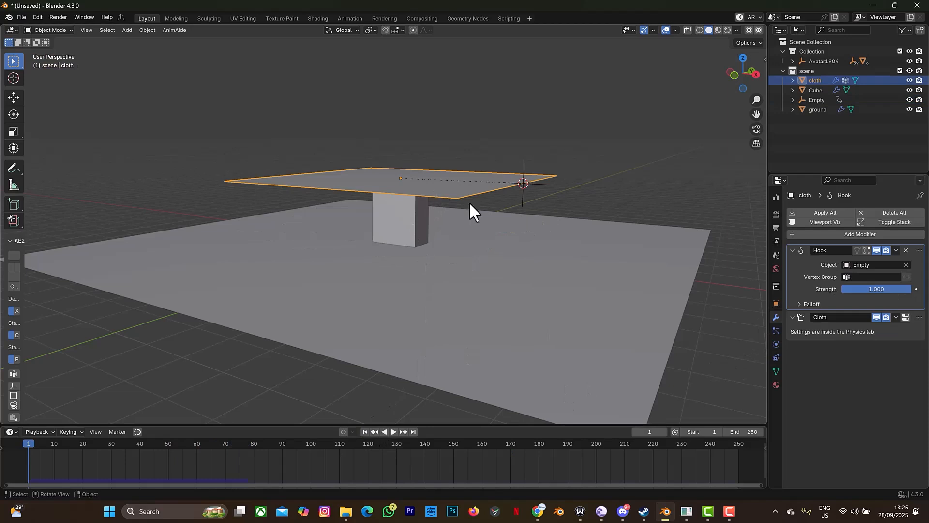
{"action": "left_click", "coordinate": [873, 277]}
{"action": "left_click", "coordinate": [783, 292]}
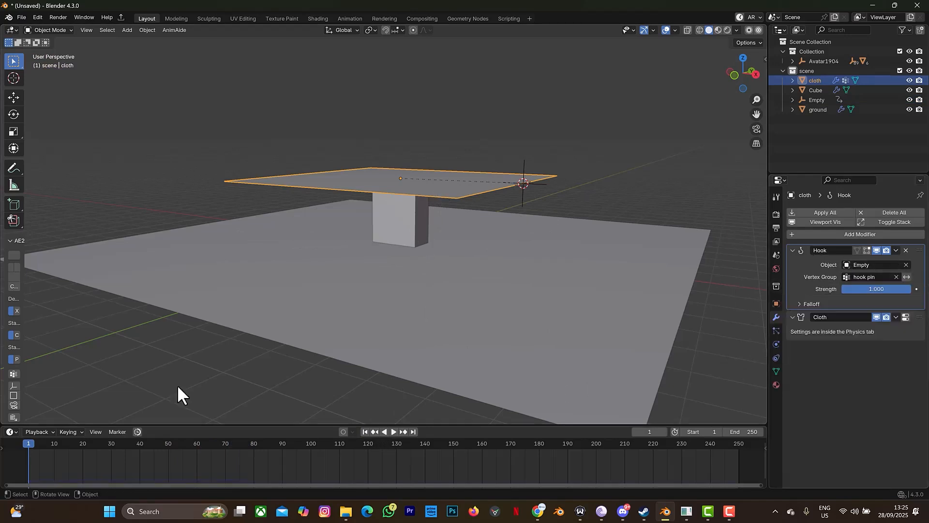
{"action": "left_click", "coordinate": [735, 75]}
{"action": "left_click_drag", "start_coordinate": [736, 71], "coordinate": [739, 75]}
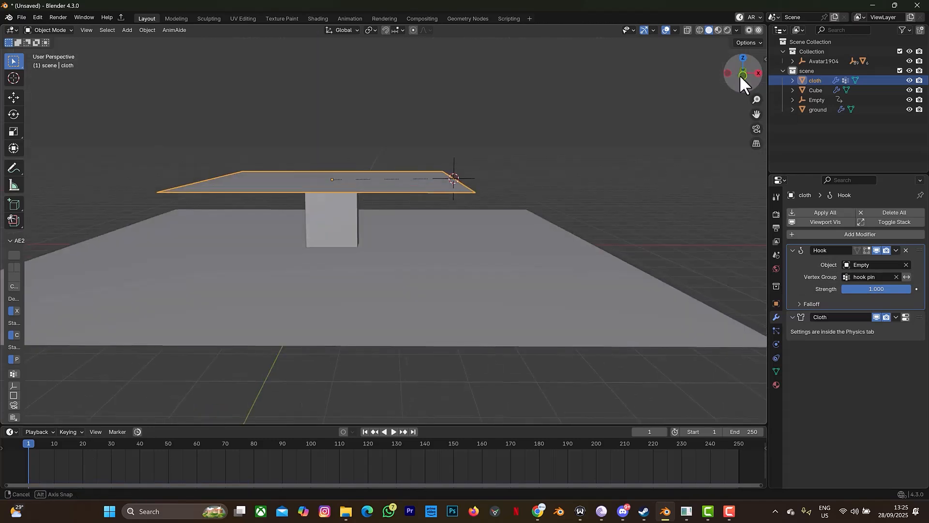
Step: Play the simulation, deselect the cloth, and pause at frame 213 once the cloth is dragged off
{"action": "key", "text": "space"}
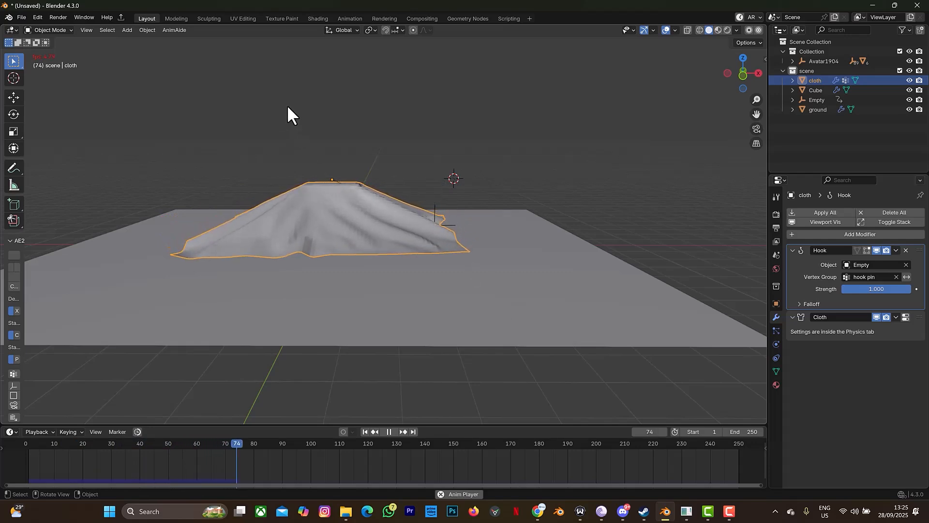
{"action": "left_click", "coordinate": [546, 159]}
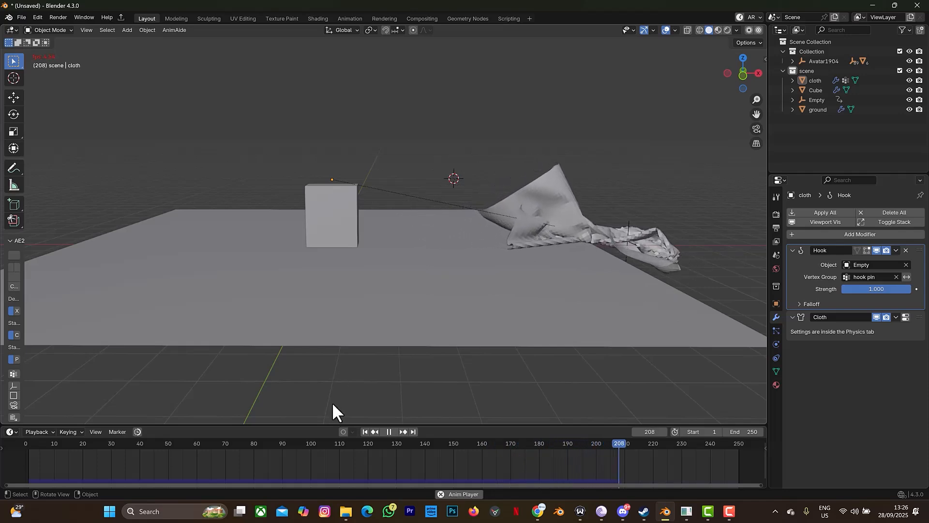
{"action": "left_click", "coordinate": [388, 431]}
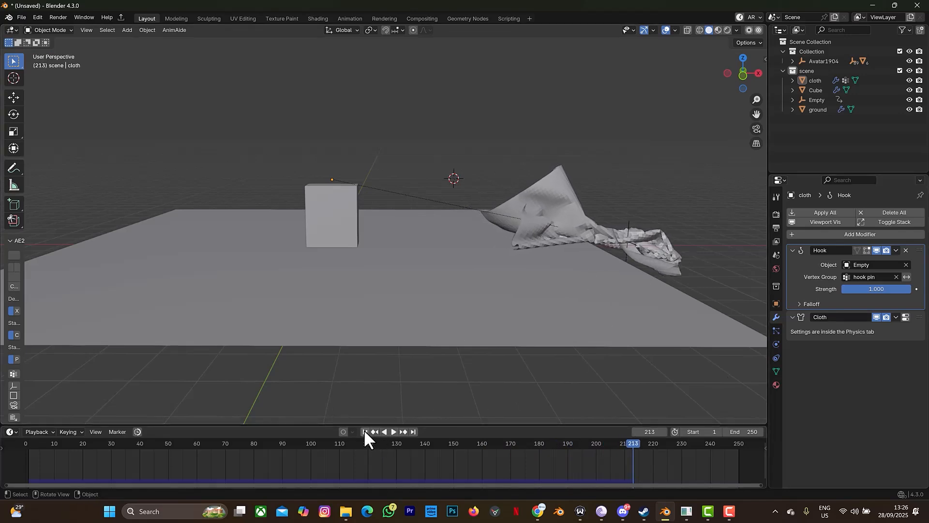
Step: At frame 1, add a Subdivision Surface modifier to the cloth plane with viewport level 2
{"action": "left_click", "coordinate": [364, 432]}
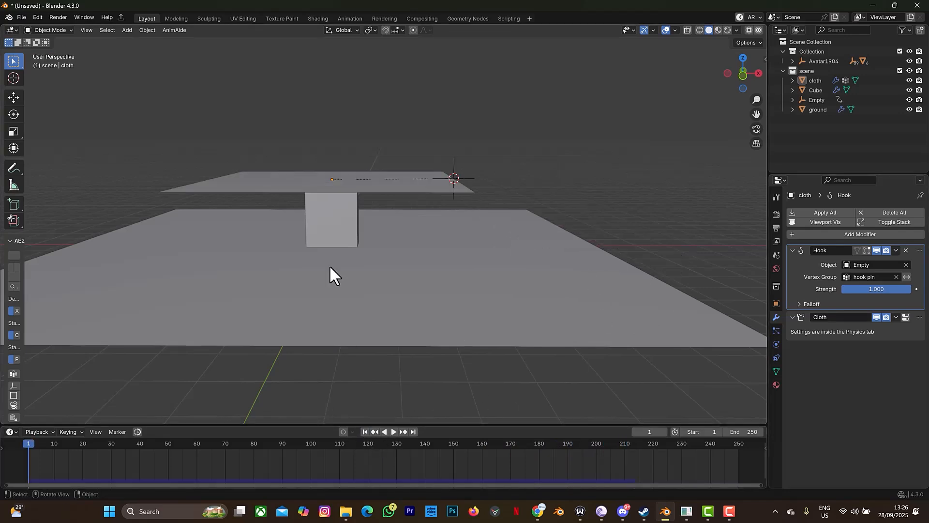
{"action": "left_click", "coordinate": [378, 188]}
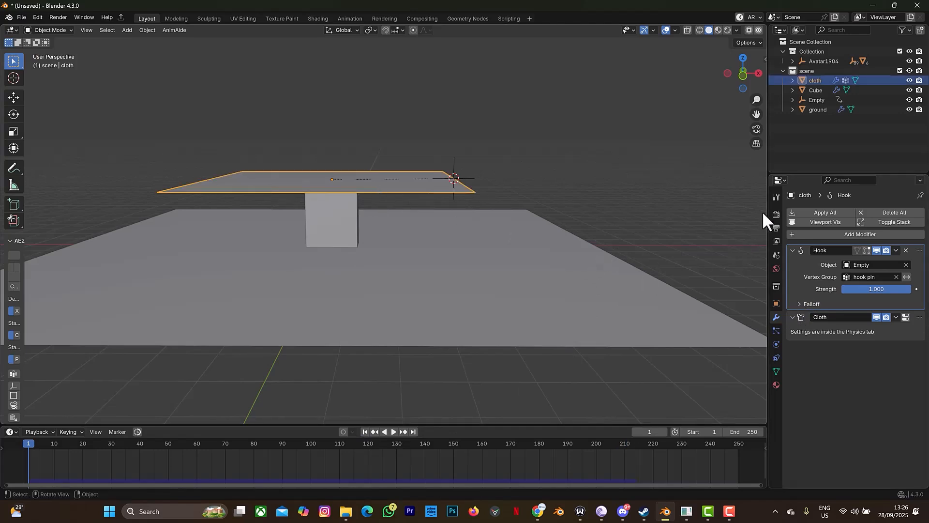
{"action": "left_click", "coordinate": [817, 233]}
{"action": "left_click", "coordinate": [811, 236]}
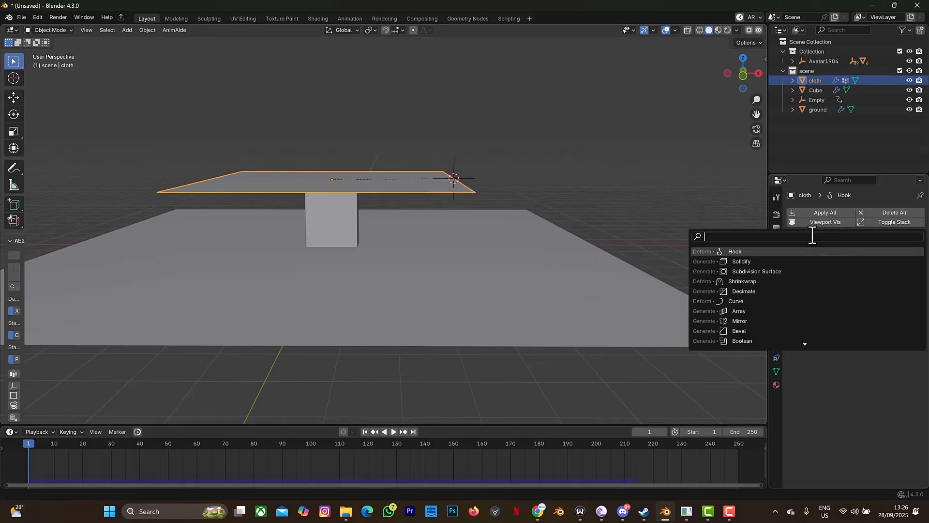
{"action": "left_click", "coordinate": [773, 271]}
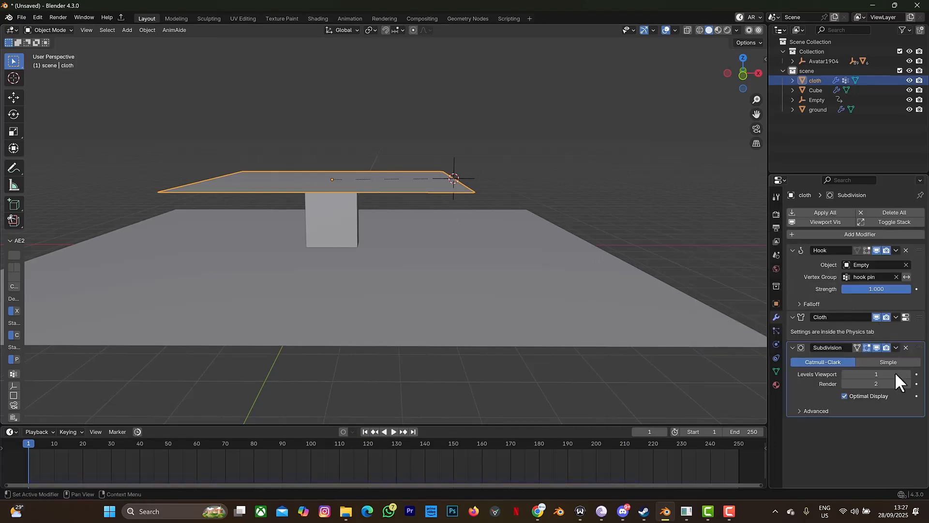
{"action": "left_click", "coordinate": [907, 374]}
Step: Add a Solidify modifier below the Subdivision Surface on the cloth
{"action": "left_click", "coordinate": [838, 234]}
{"action": "left_click", "coordinate": [805, 234]}
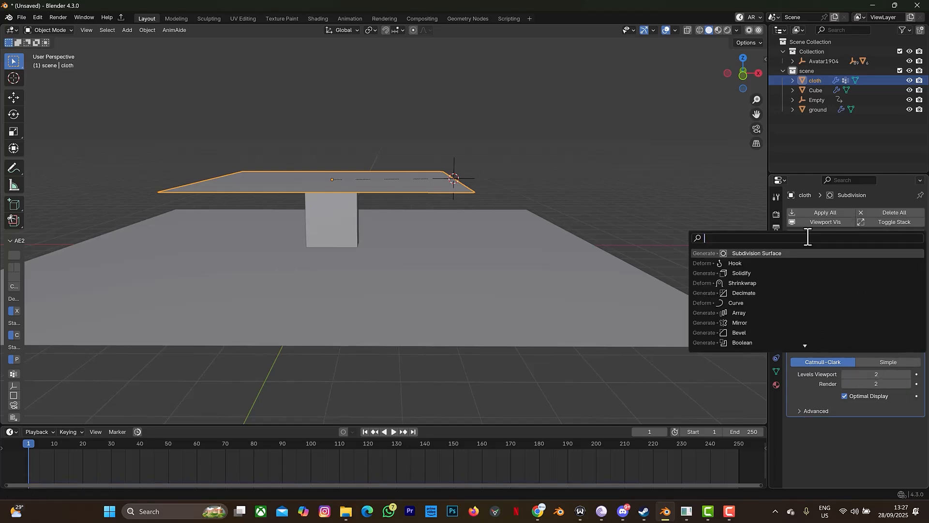
{"action": "left_click", "coordinate": [755, 273]}
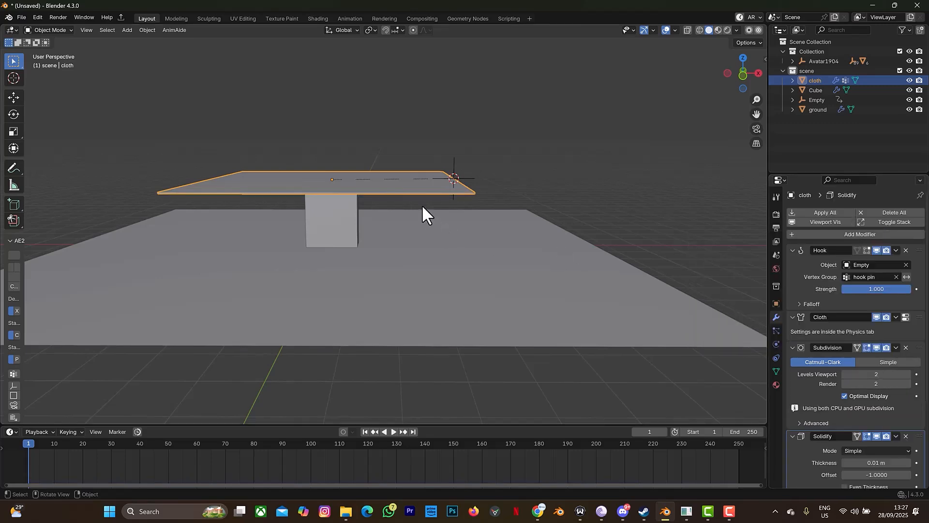
Step: Change the Solidify thickness to 0.001 m and view the thinner cloth from above
{"action": "scroll", "coordinate": [561, 167], "scroll_direction": "down", "scroll_amount": 3}
{"action": "scroll", "coordinate": [565, 164], "scroll_direction": "up", "scroll_amount": 8}
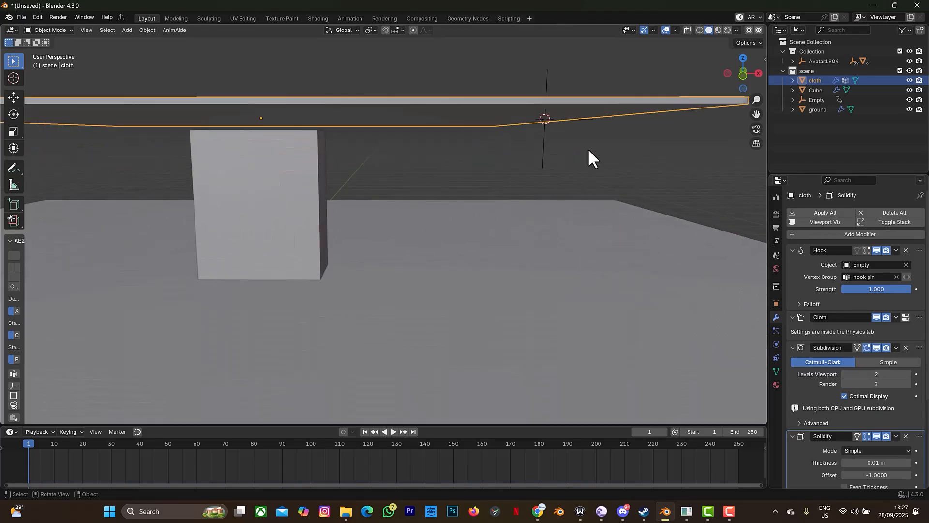
{"action": "left_click", "coordinate": [878, 463]}
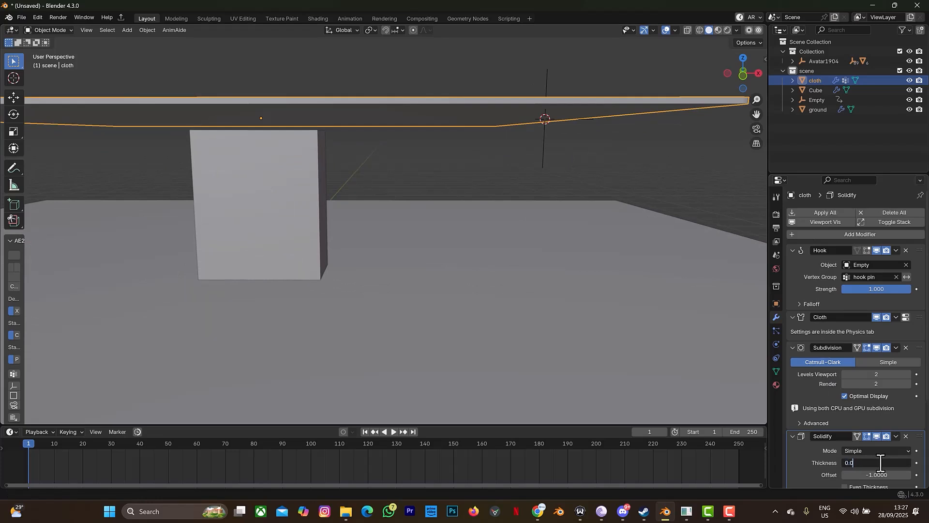
{"action": "type", "text": "0.001"}
{"action": "key", "text": "Return"}
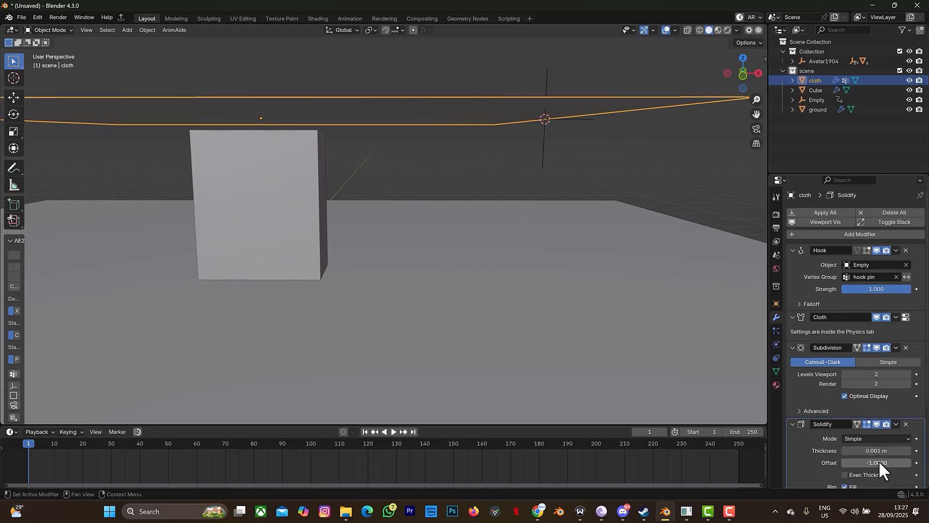
{"action": "left_click", "coordinate": [874, 454]}
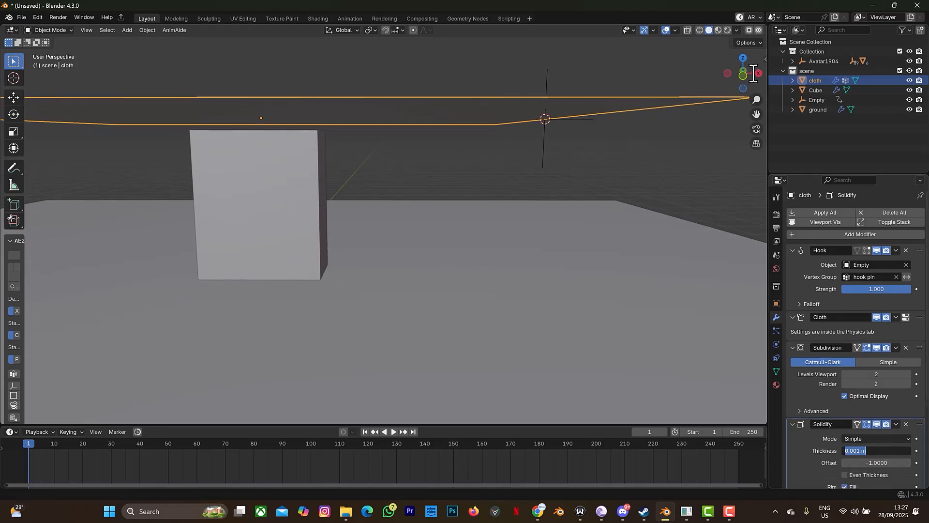
{"action": "left_click", "coordinate": [755, 72]}
{"action": "mouse_move", "coordinate": [755, 71]}
{"action": "left_mouse_down"}
{"action": "mouse_move", "coordinate": [702, 80]}
{"action": "mouse_move", "coordinate": [764, 74]}
{"action": "left_mouse_up"}
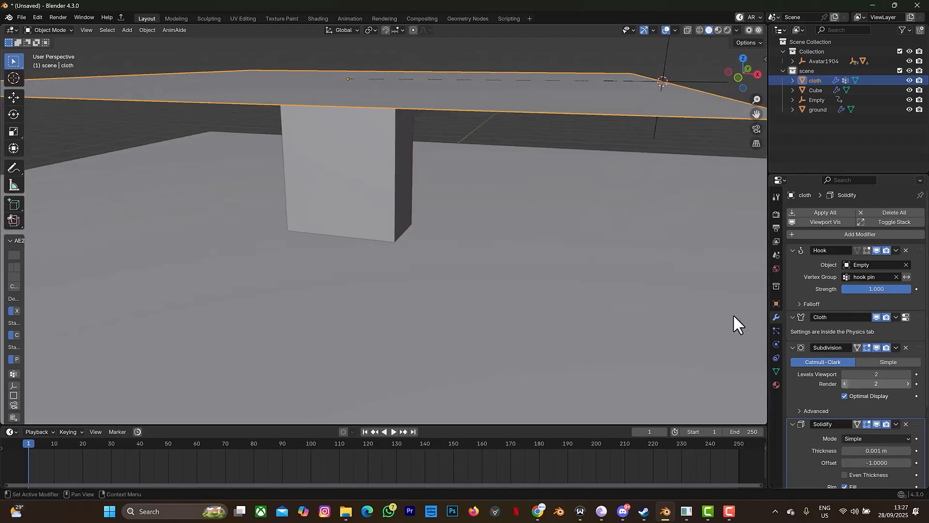
Step: Enable Self Collisions in the cloth's Collisions panel, keeping friction at 5.000
{"action": "left_click", "coordinate": [776, 345]}
{"action": "scroll", "coordinate": [873, 364], "scroll_direction": "down", "scroll_amount": 20}
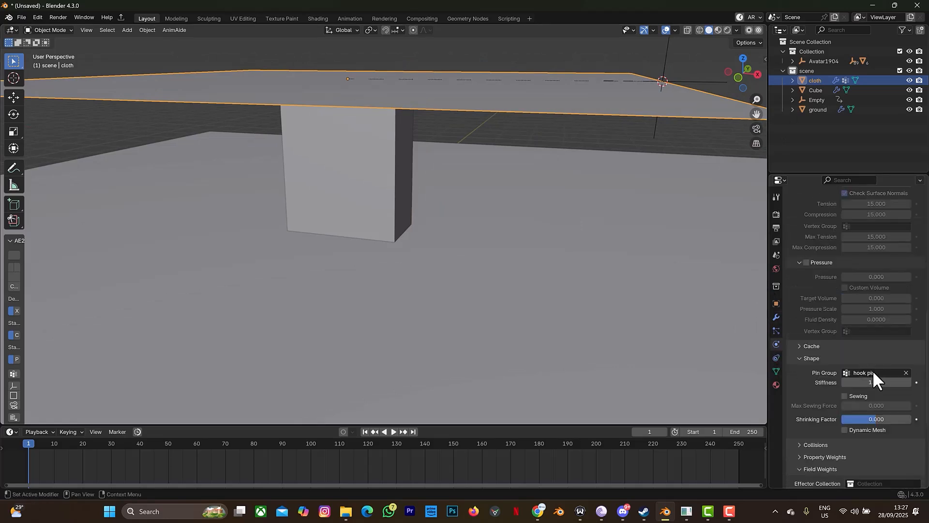
{"action": "left_click", "coordinate": [819, 371]}
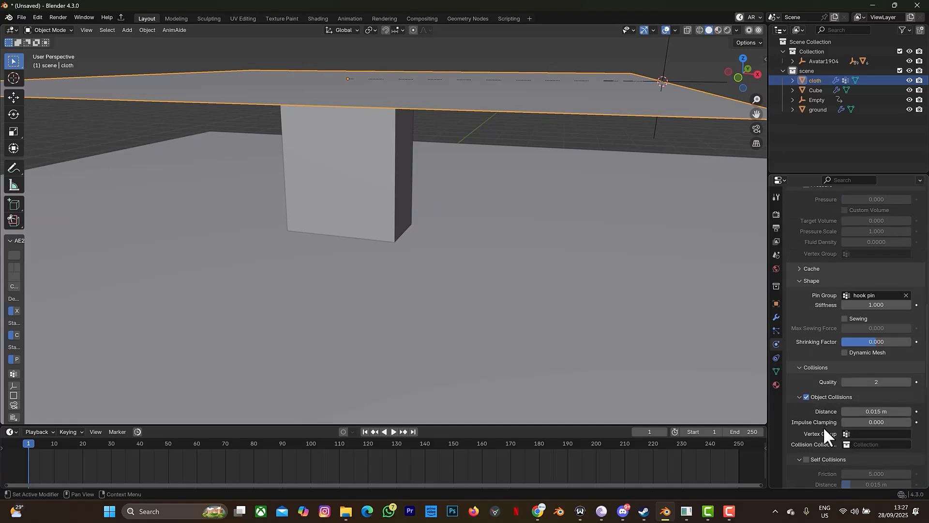
{"action": "scroll", "coordinate": [817, 373], "scroll_direction": "down", "scroll_amount": 3}
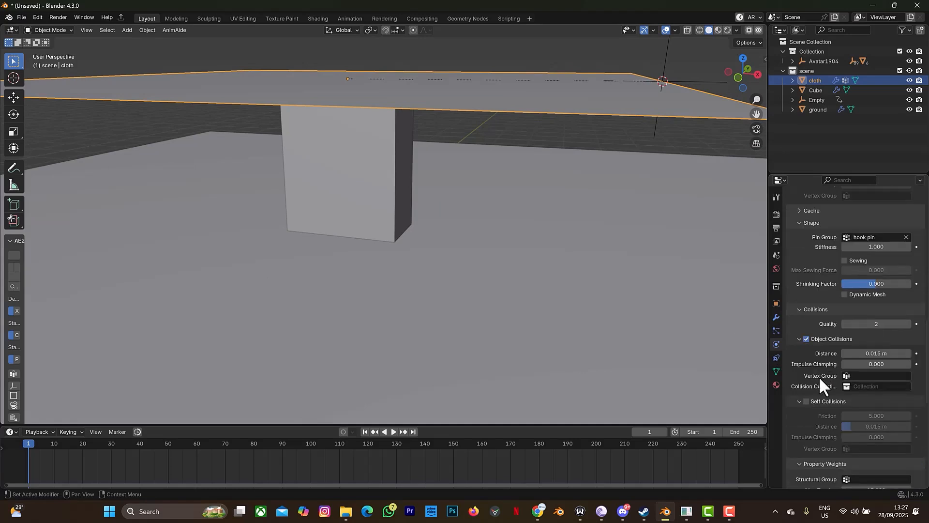
{"action": "left_click", "coordinate": [806, 402]}
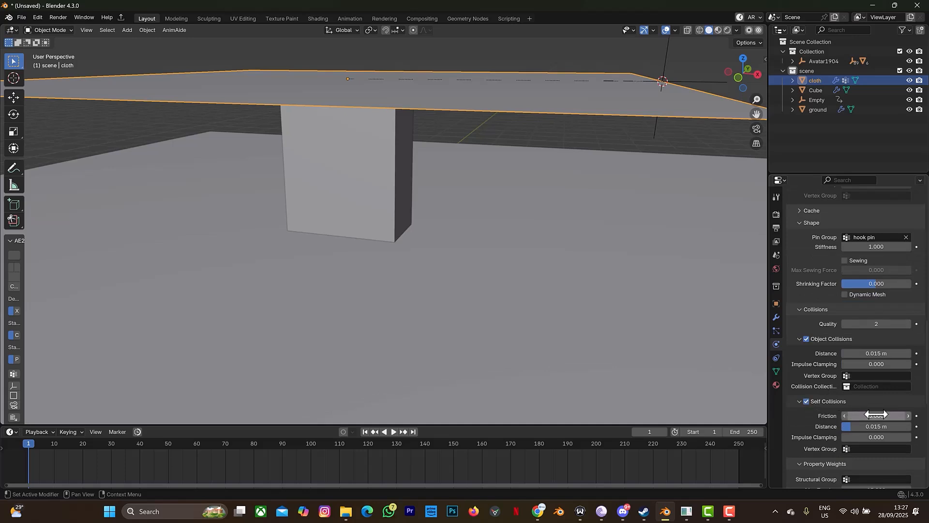
{"action": "left_click", "coordinate": [873, 418]}
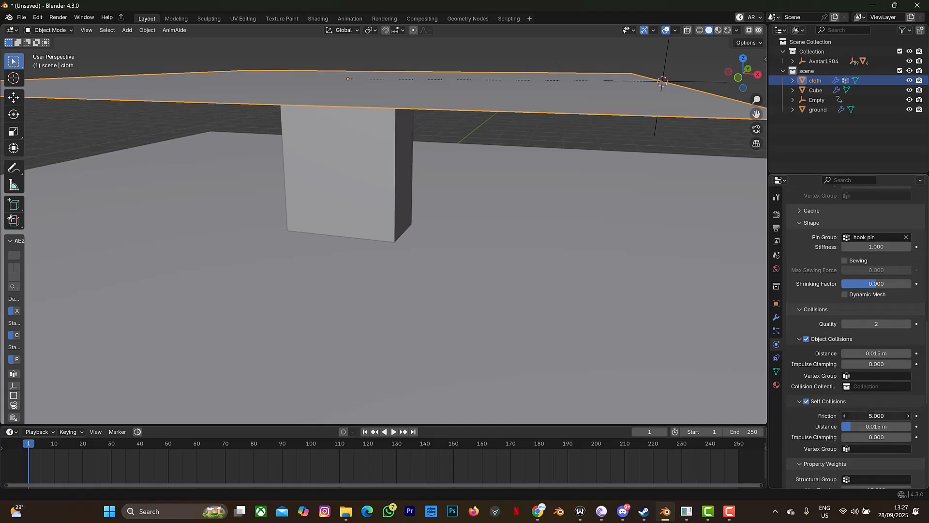
{"action": "left_click", "coordinate": [880, 405]}
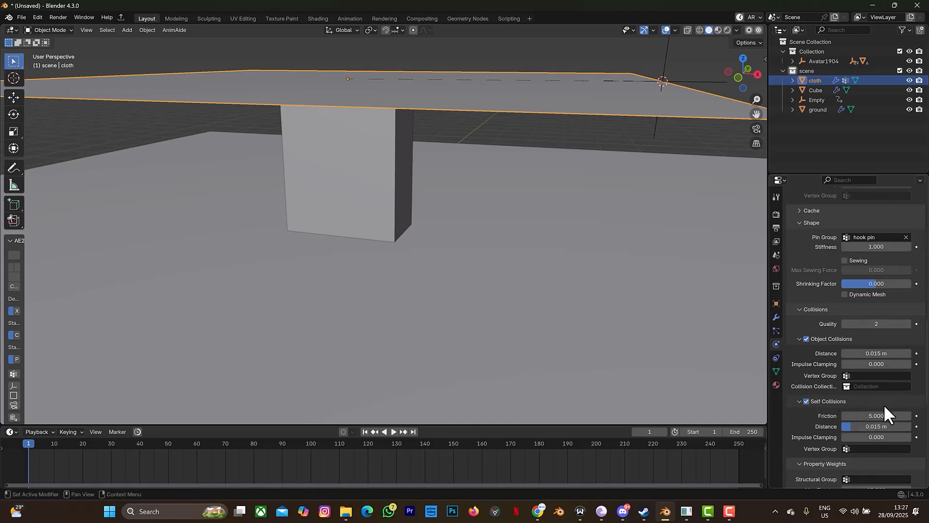
Step: Set the self-collision distance to 0.001 m
{"action": "left_click", "coordinate": [874, 426]}
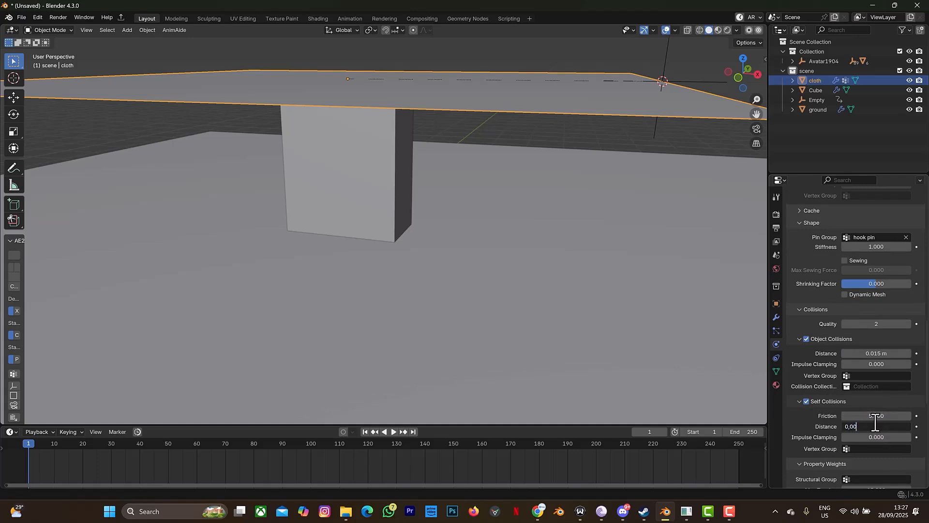
{"action": "type", "text": "0,001"}
{"action": "key", "text": "Return"}
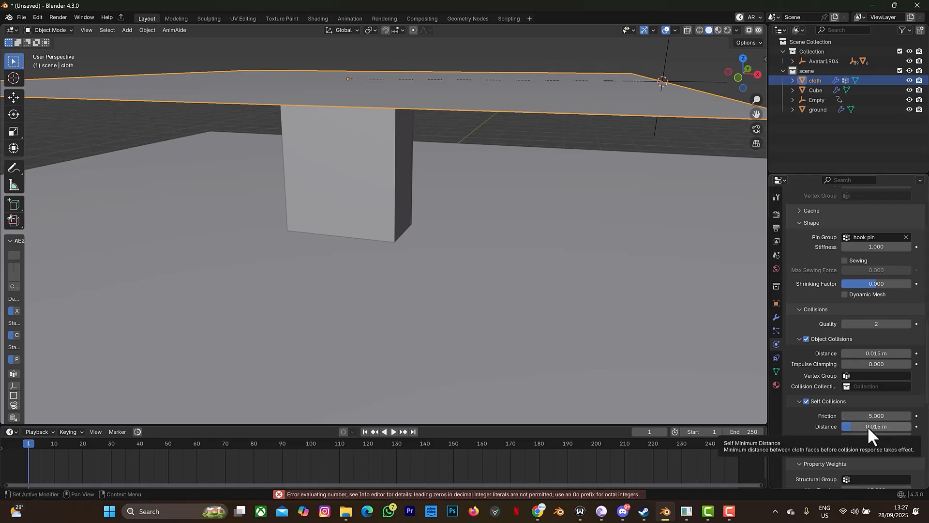
{"action": "left_click", "coordinate": [869, 427]}
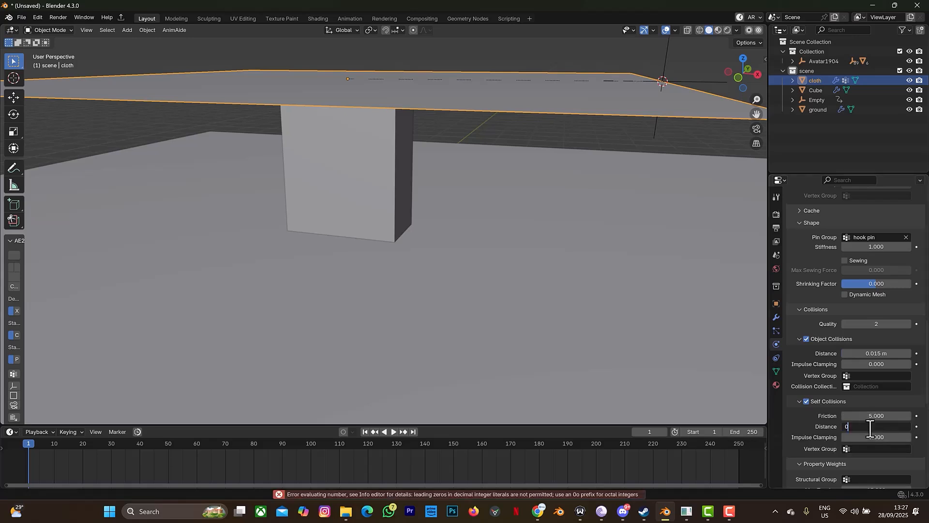
{"action": "type", "text": "0.001"}
{"action": "key", "text": "Return"}
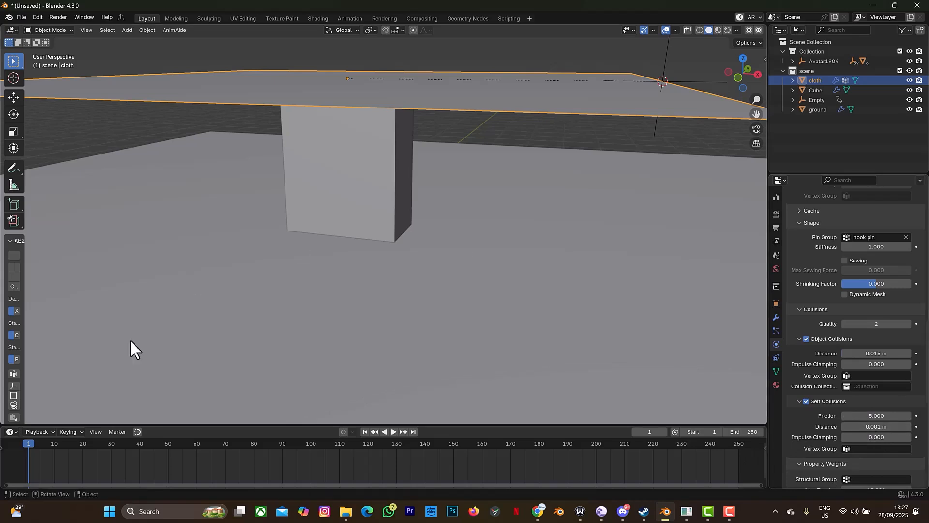
Step: Zoom out and play the timeline to preview the cloth animation
{"action": "scroll", "coordinate": [375, 265], "scroll_direction": "down", "scroll_amount": 5}
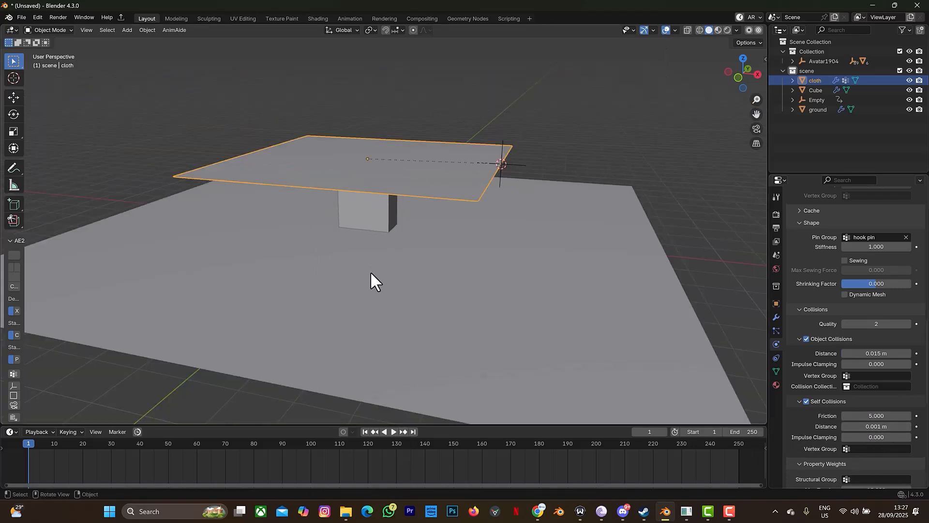
{"action": "left_click", "coordinate": [393, 431]}
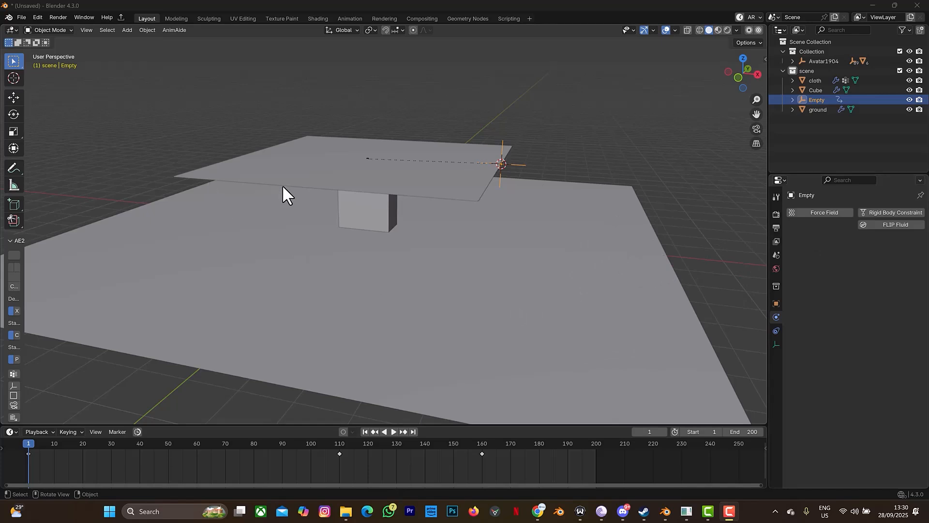
Step: Change the cloth simulation cache End frame from 250 to 200
{"action": "left_click", "coordinate": [435, 174]}
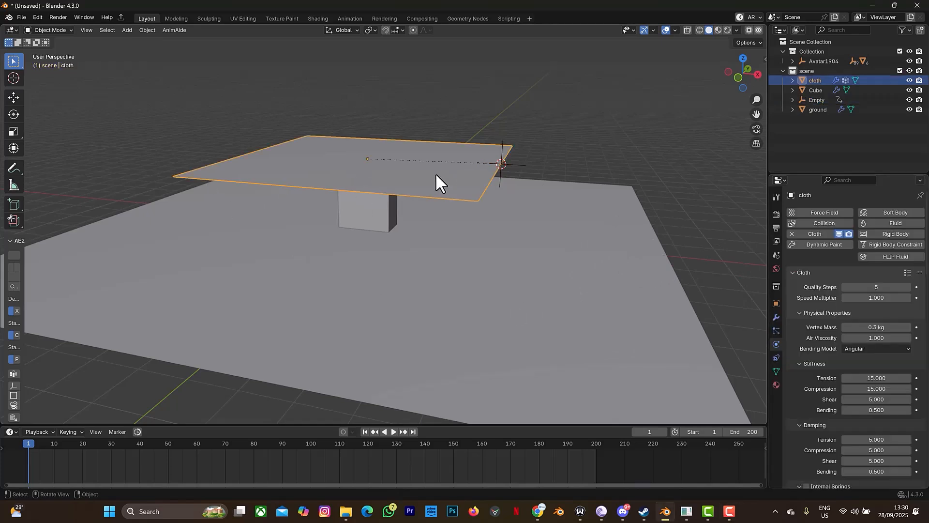
{"action": "left_click", "coordinate": [774, 320]}
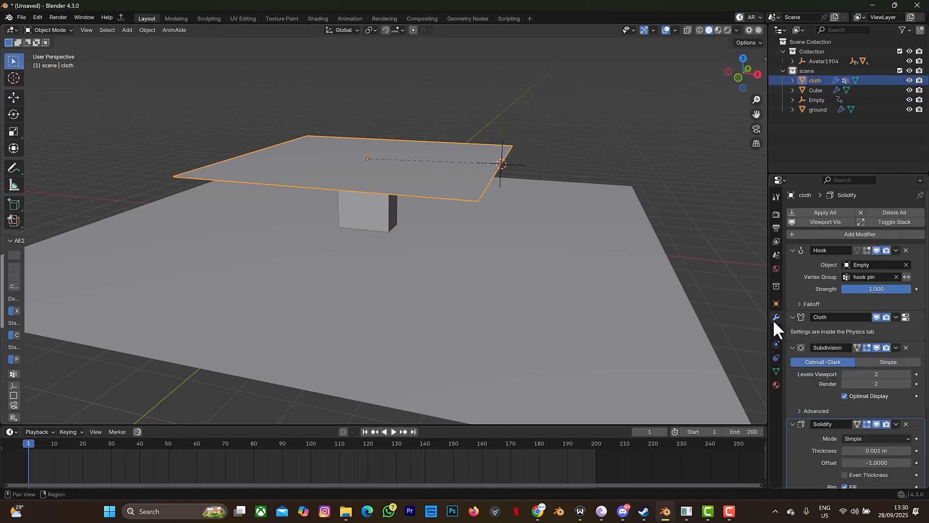
{"action": "left_click", "coordinate": [776, 344]}
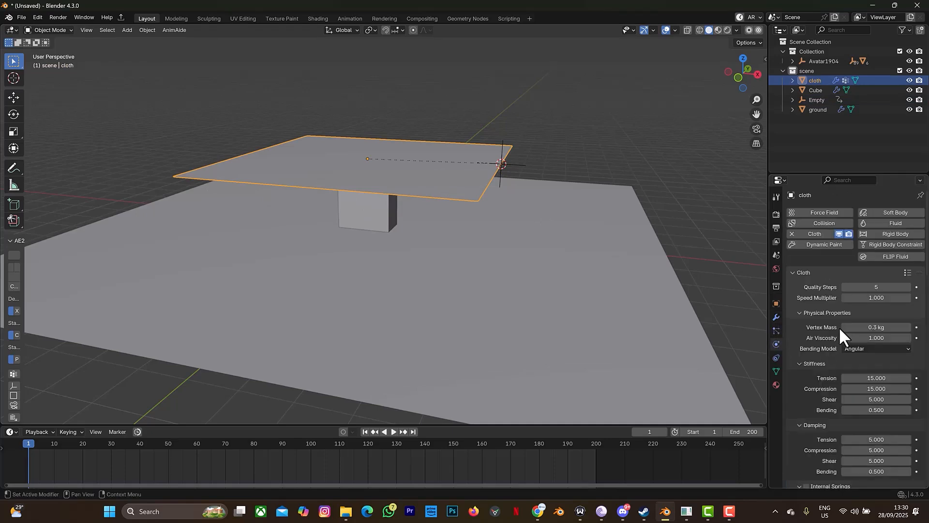
{"action": "scroll", "coordinate": [839, 323], "scroll_direction": "down", "scroll_amount": 15}
{"action": "left_click", "coordinate": [812, 327]}
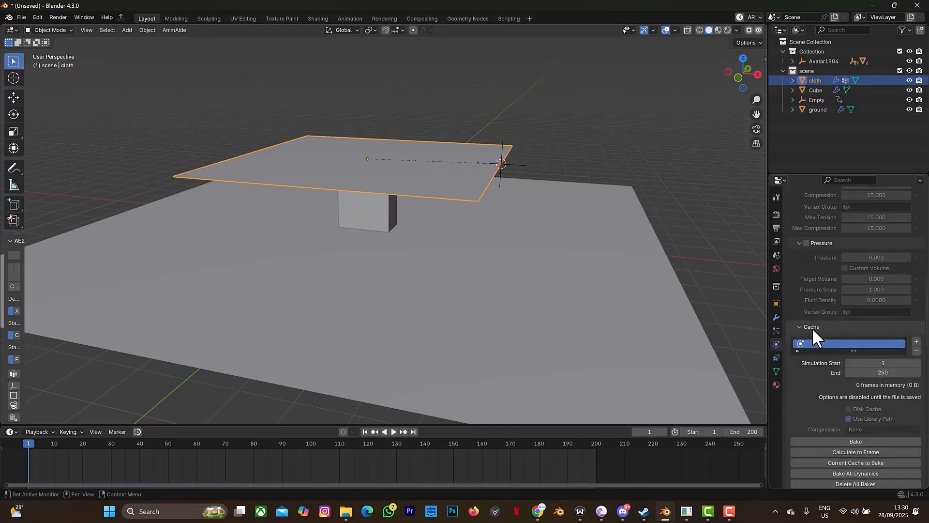
{"action": "double_click", "coordinate": [876, 371]}
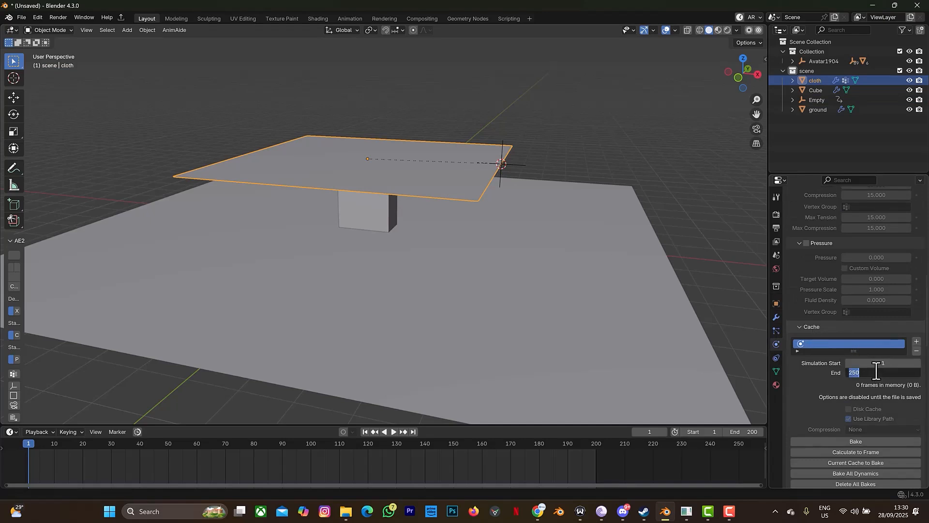
{"action": "type", "text": "200"}
{"action": "key", "text": "Return"}
{"action": "scroll", "coordinate": [867, 411], "scroll_direction": "down", "scroll_amount": 2}
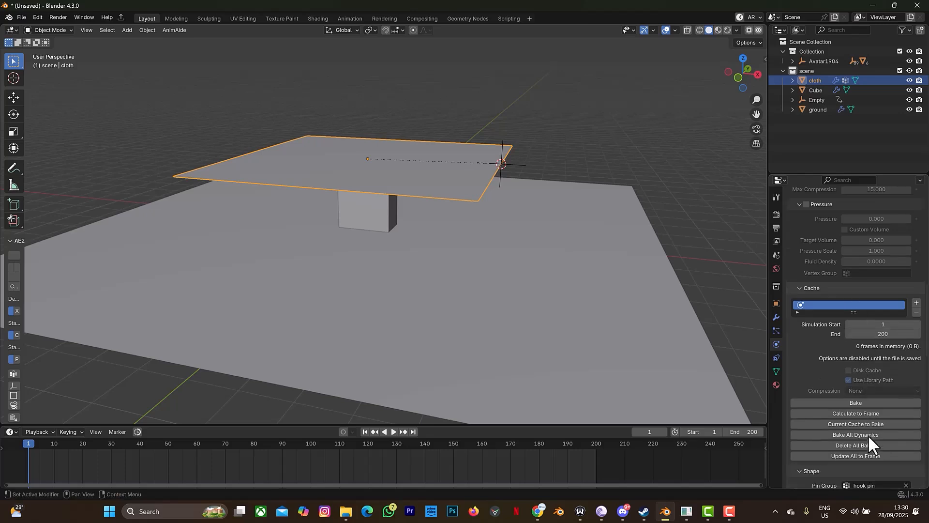
Step: Bake the cloth cache for 200 frames and play back the baked draping
{"action": "left_click", "coordinate": [869, 400]}
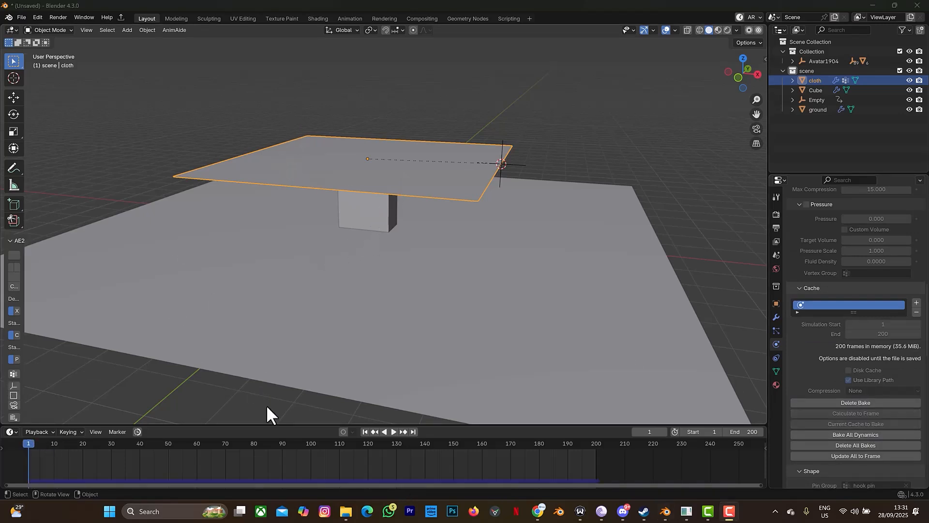
{"action": "left_click", "coordinate": [394, 431]}
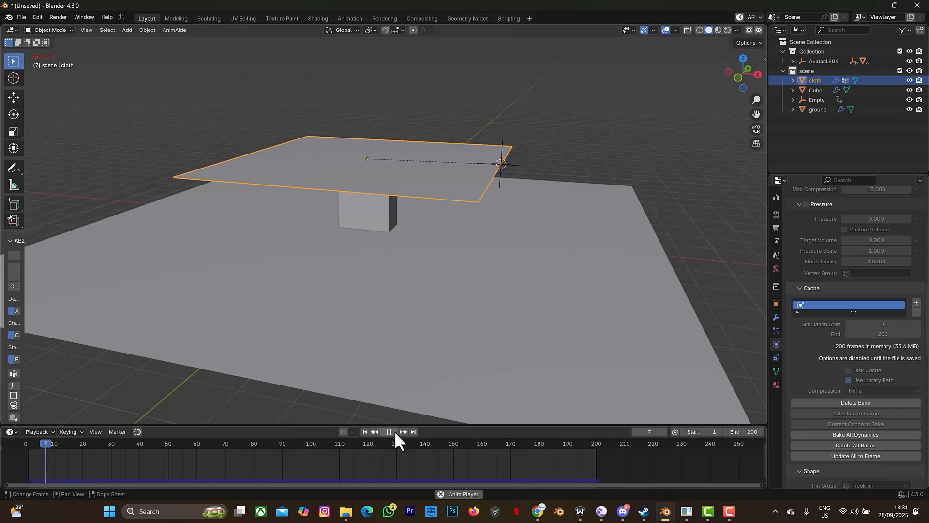